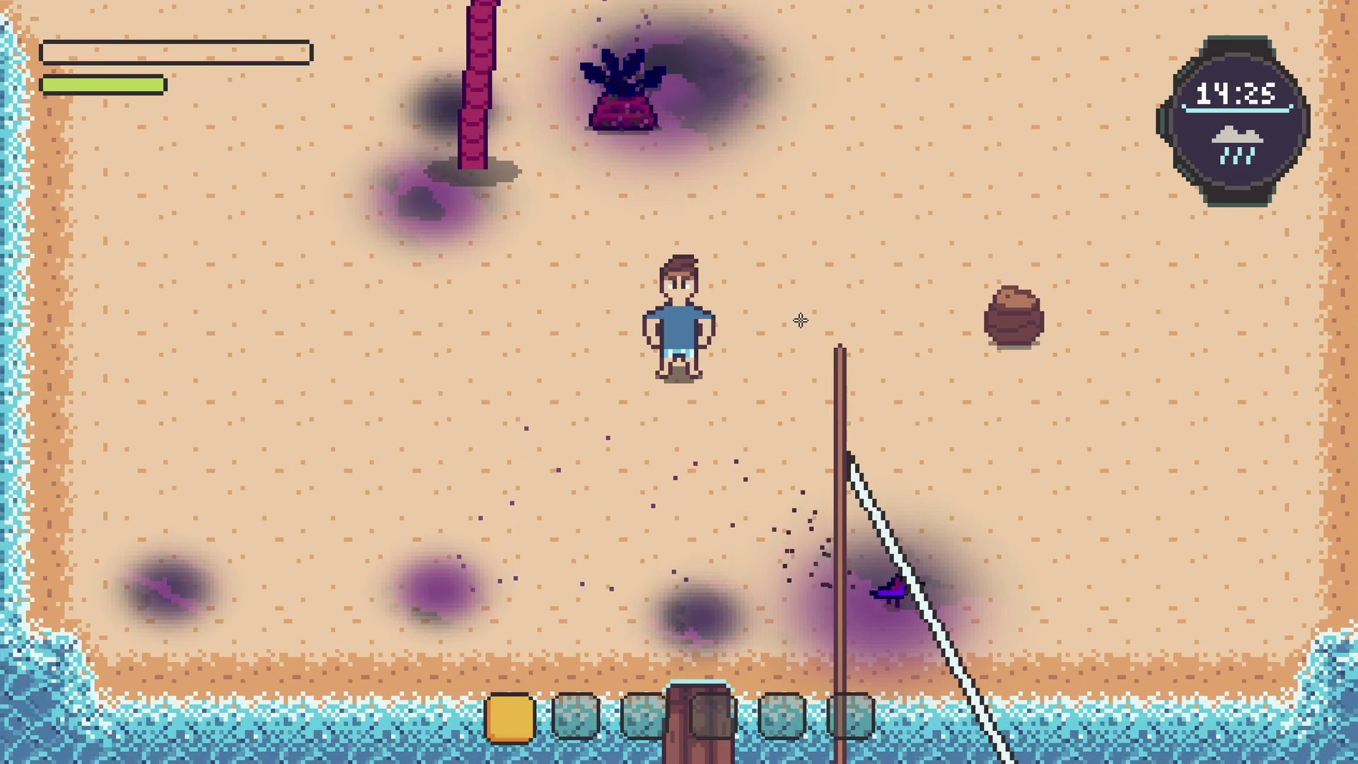
Walk the player across the beach, wade into the water inlet, then return to the sand by the boat
key(a)
key(s)
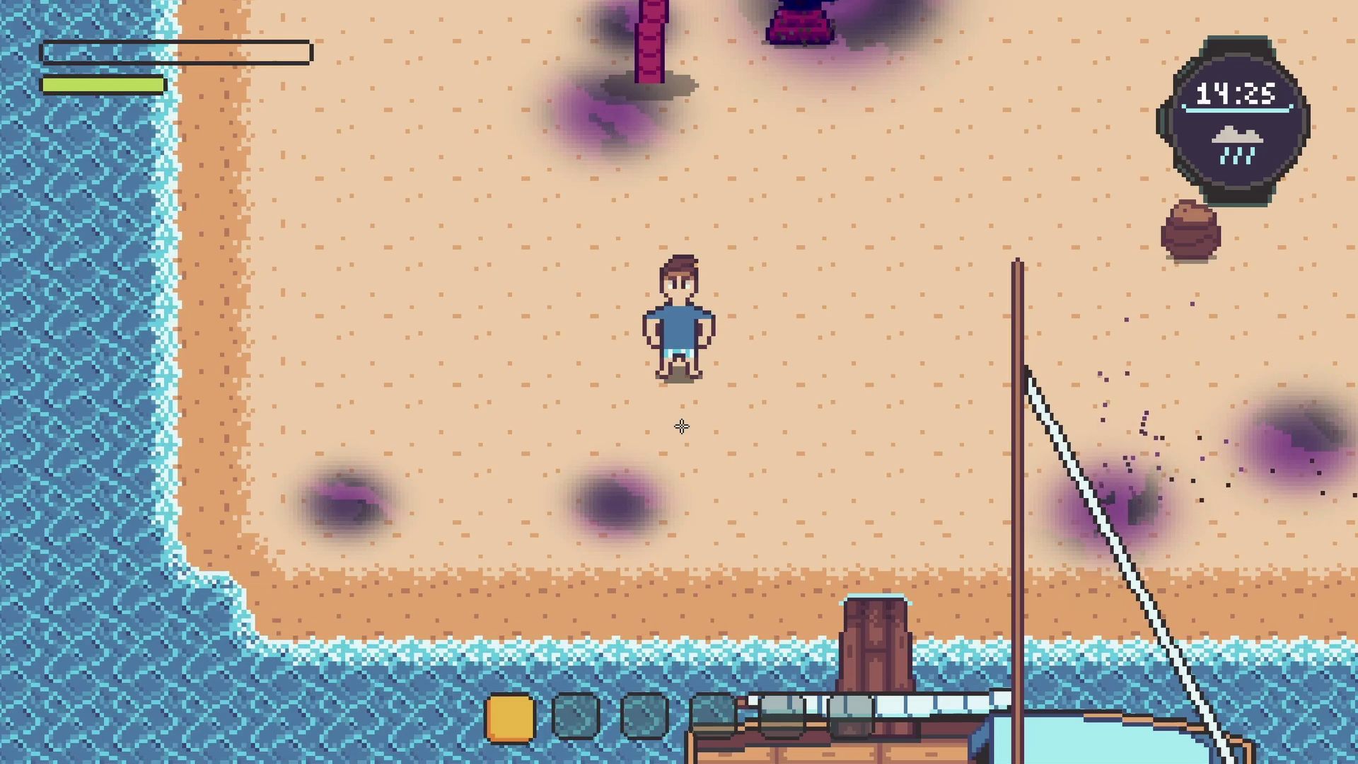
key(a)
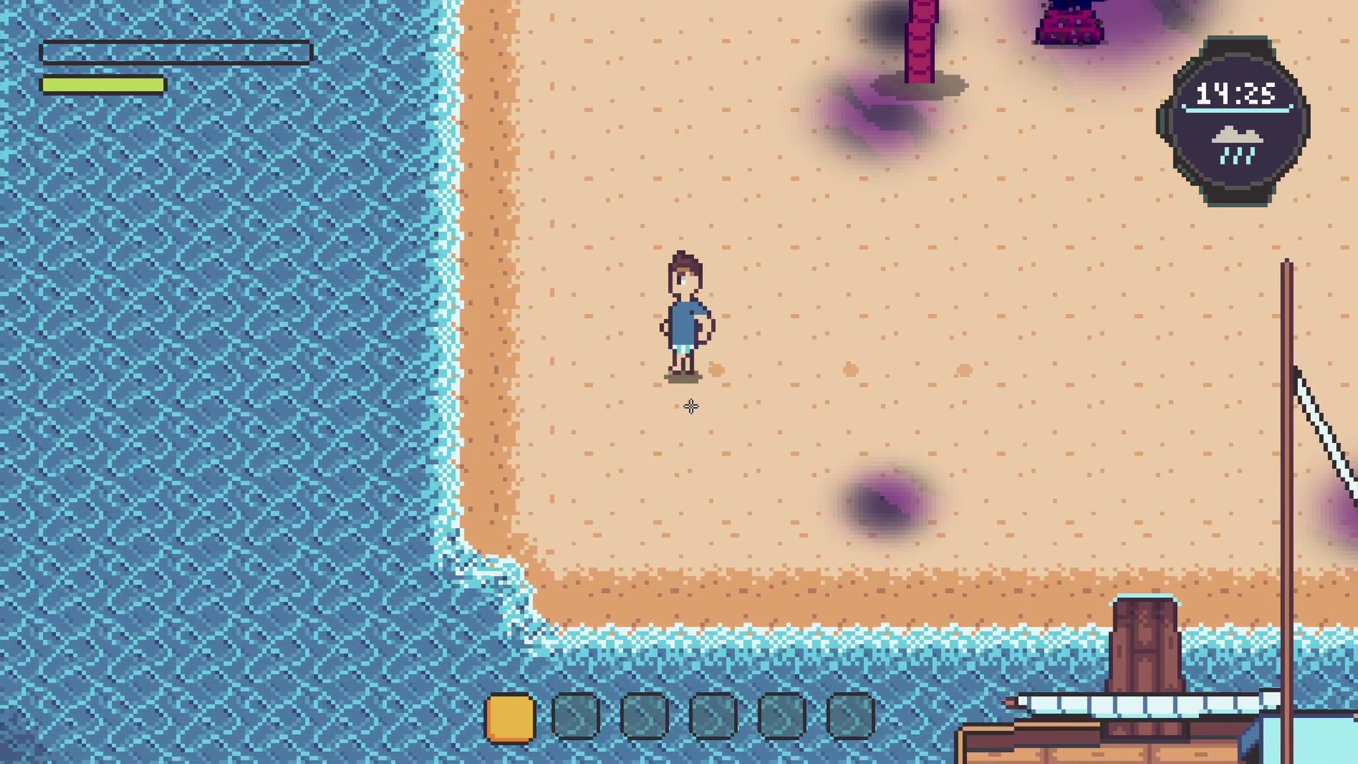
key(w)
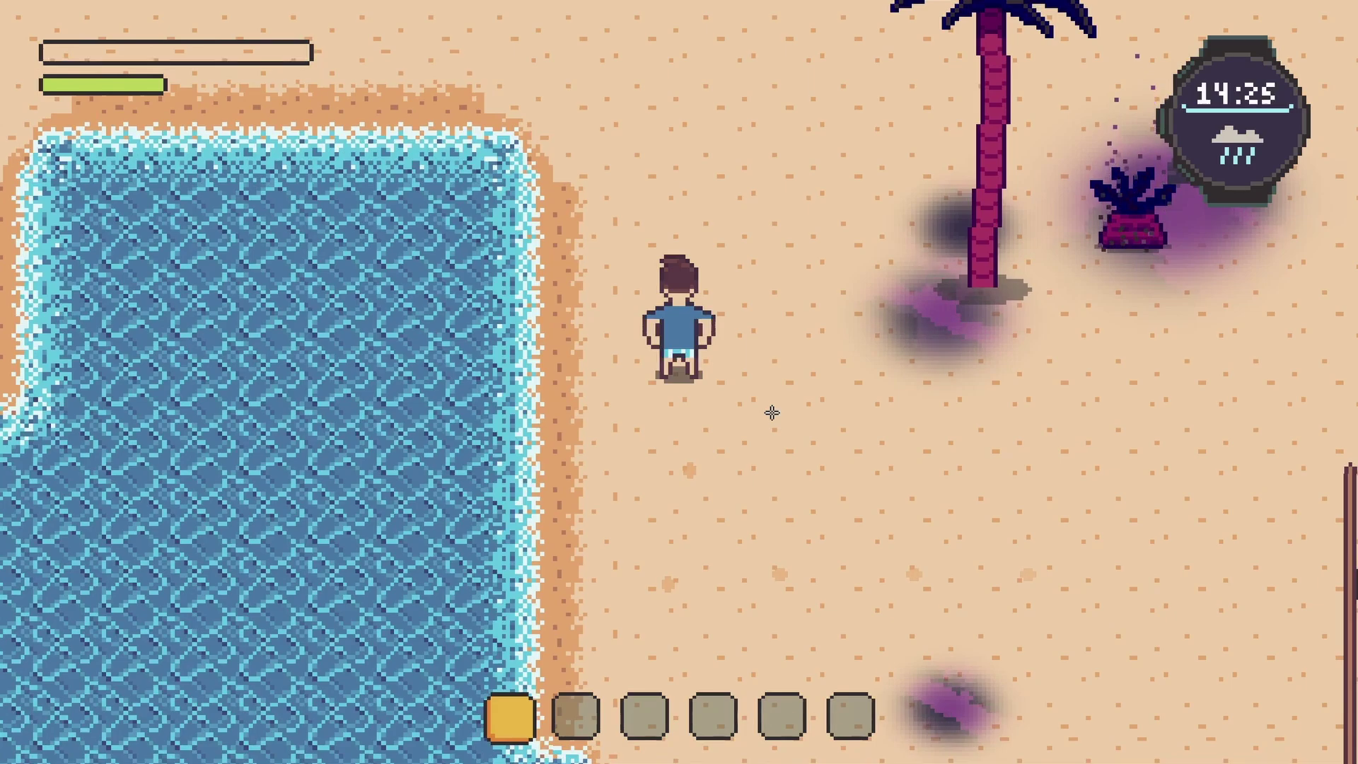
key(a)
key(s)
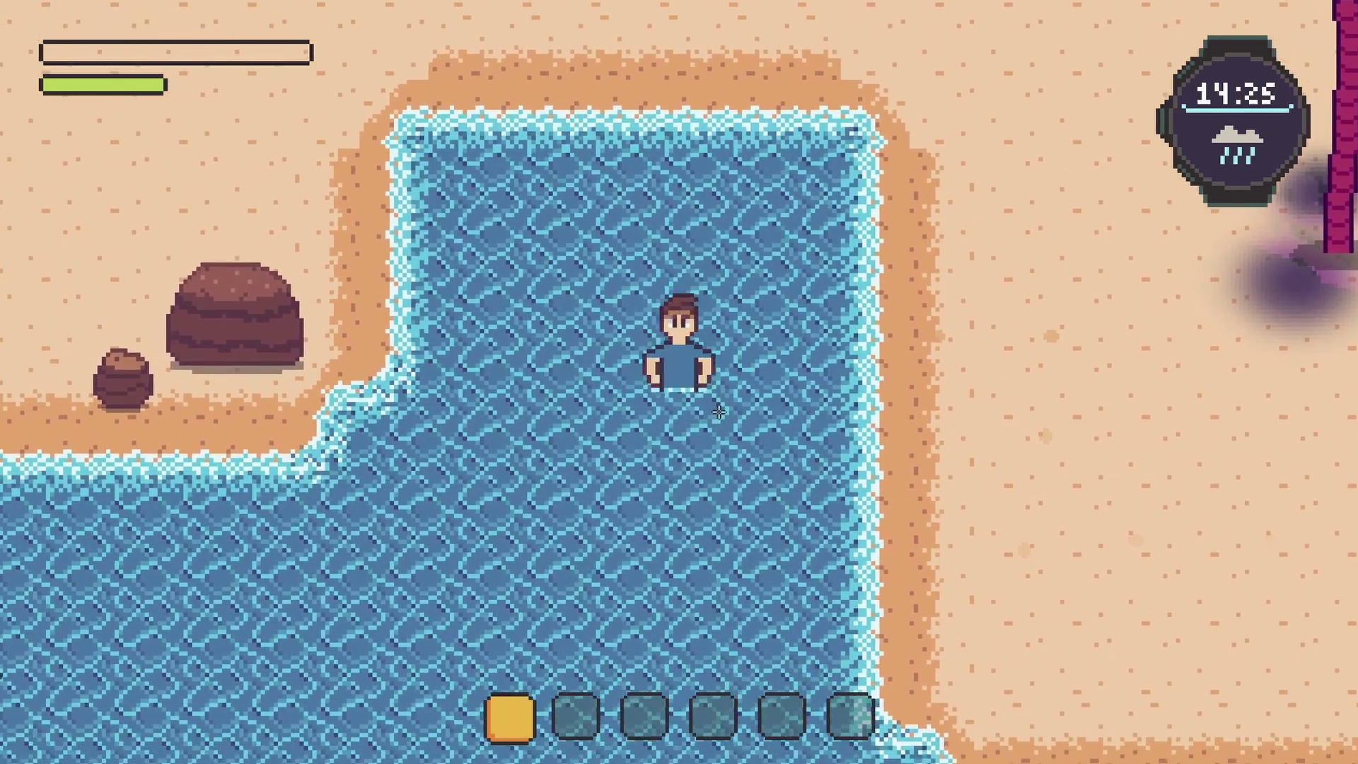
key(d)
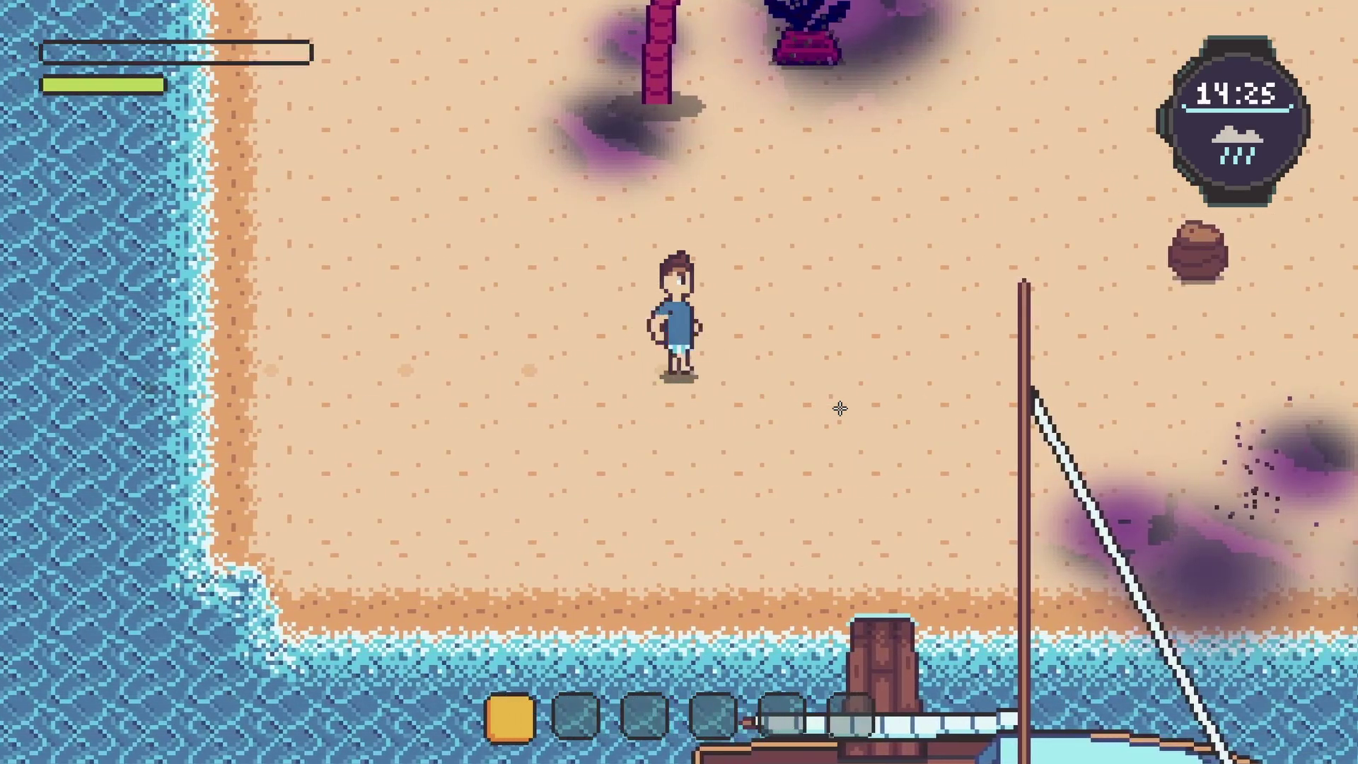
key(s)
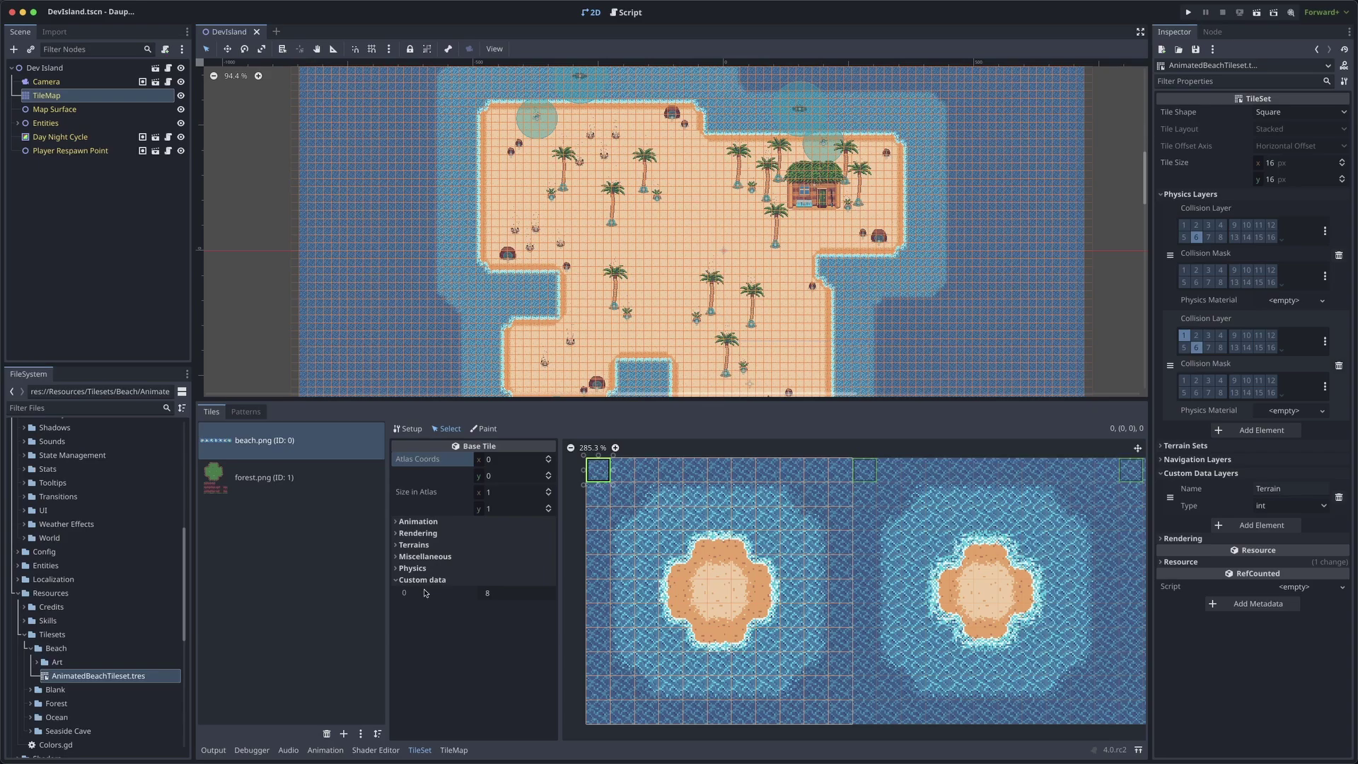
Expand the water tile's Physics Layer 0 settings to display its collision polygon
click(409, 568)
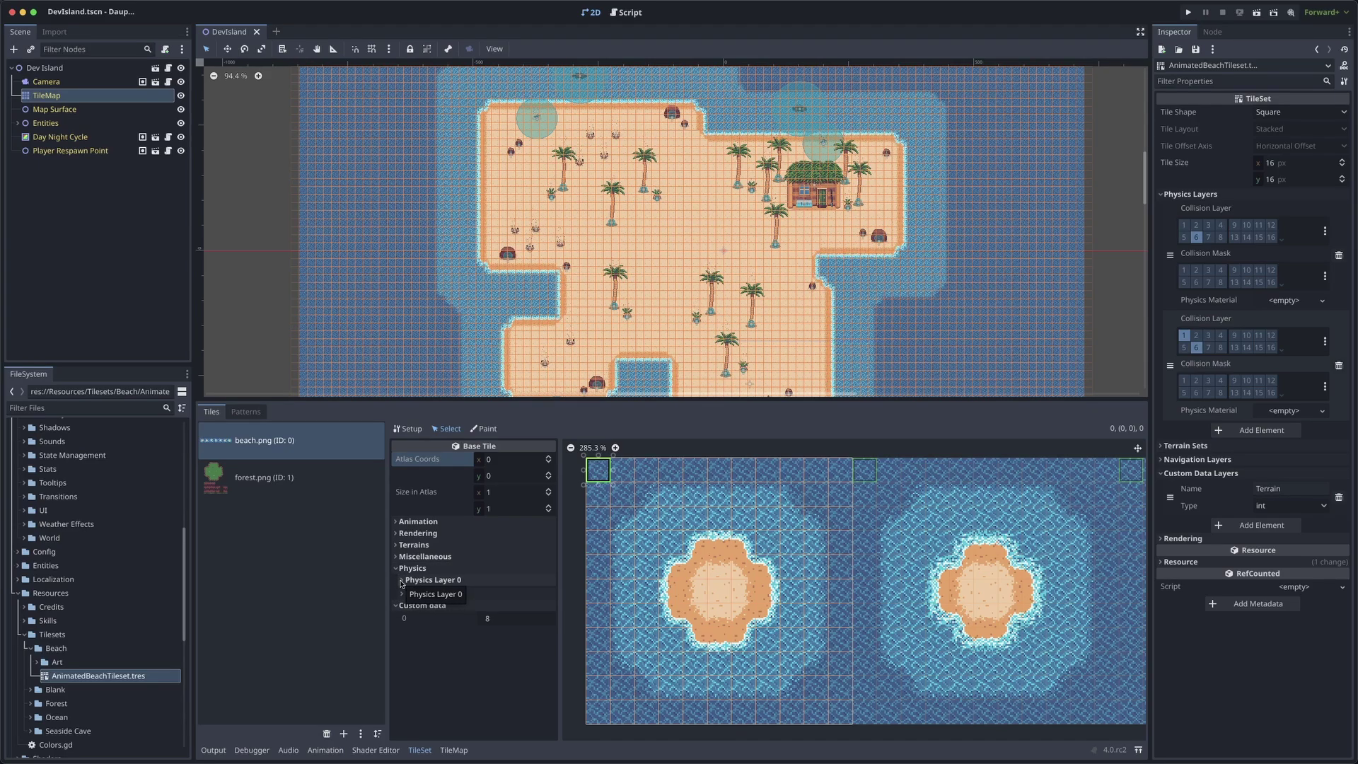
click(401, 580)
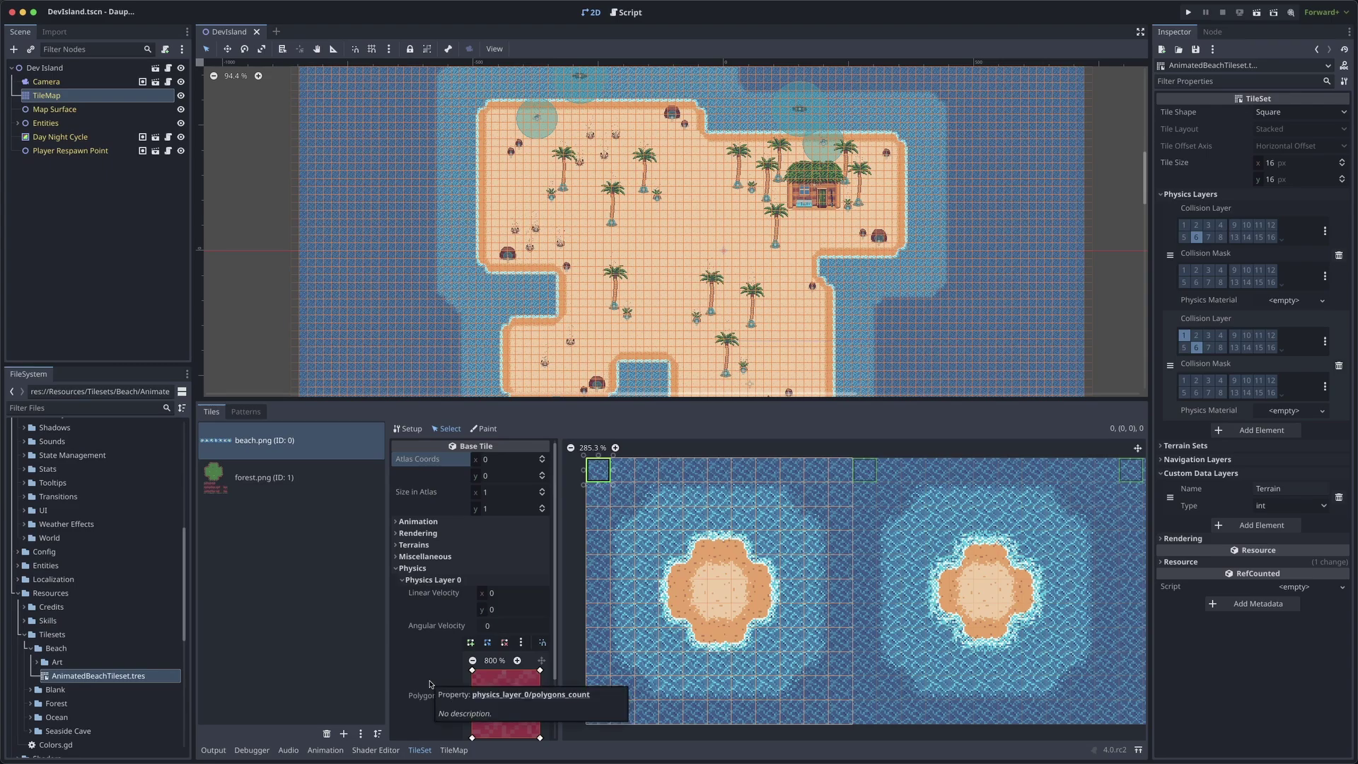
scroll(431, 682, down, 2)
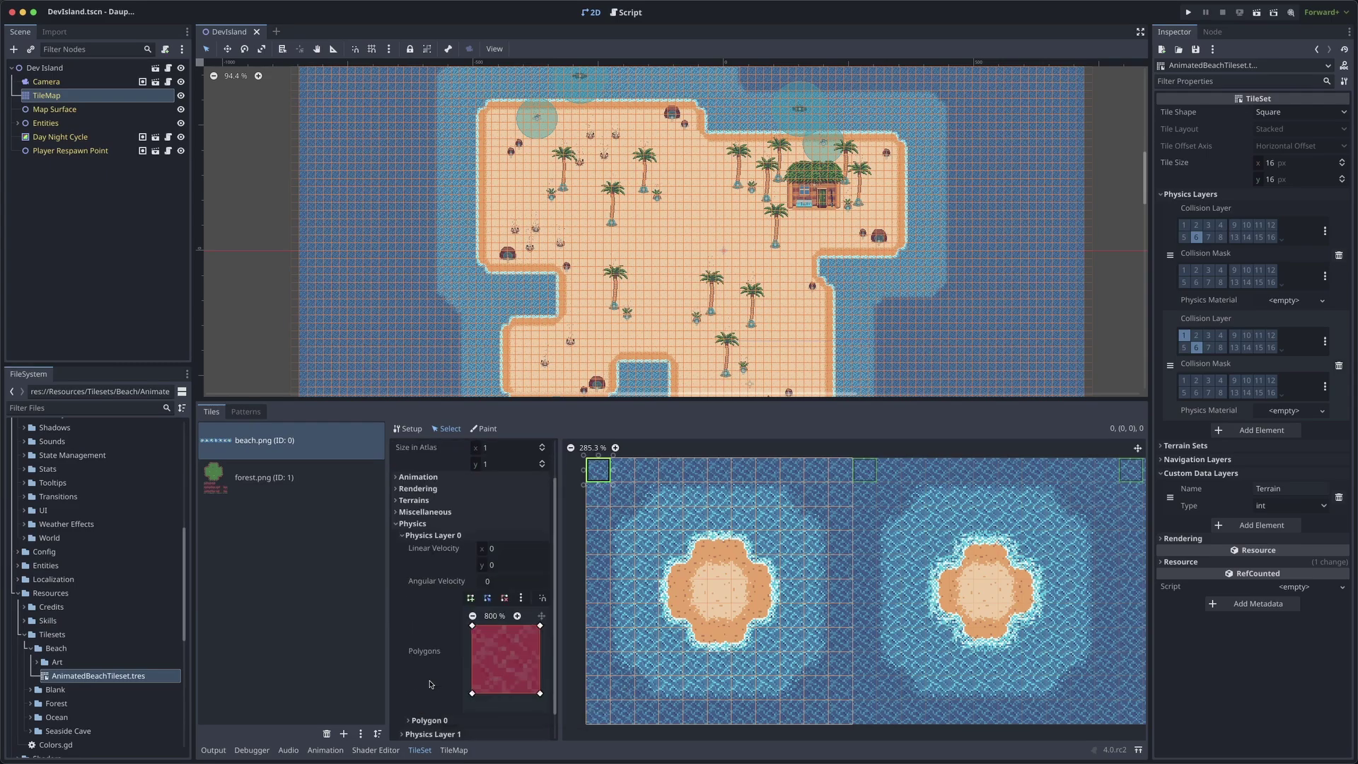
Delete the full-tile square polygon, then undo and redo so it ends up restored
right_click(507, 659)
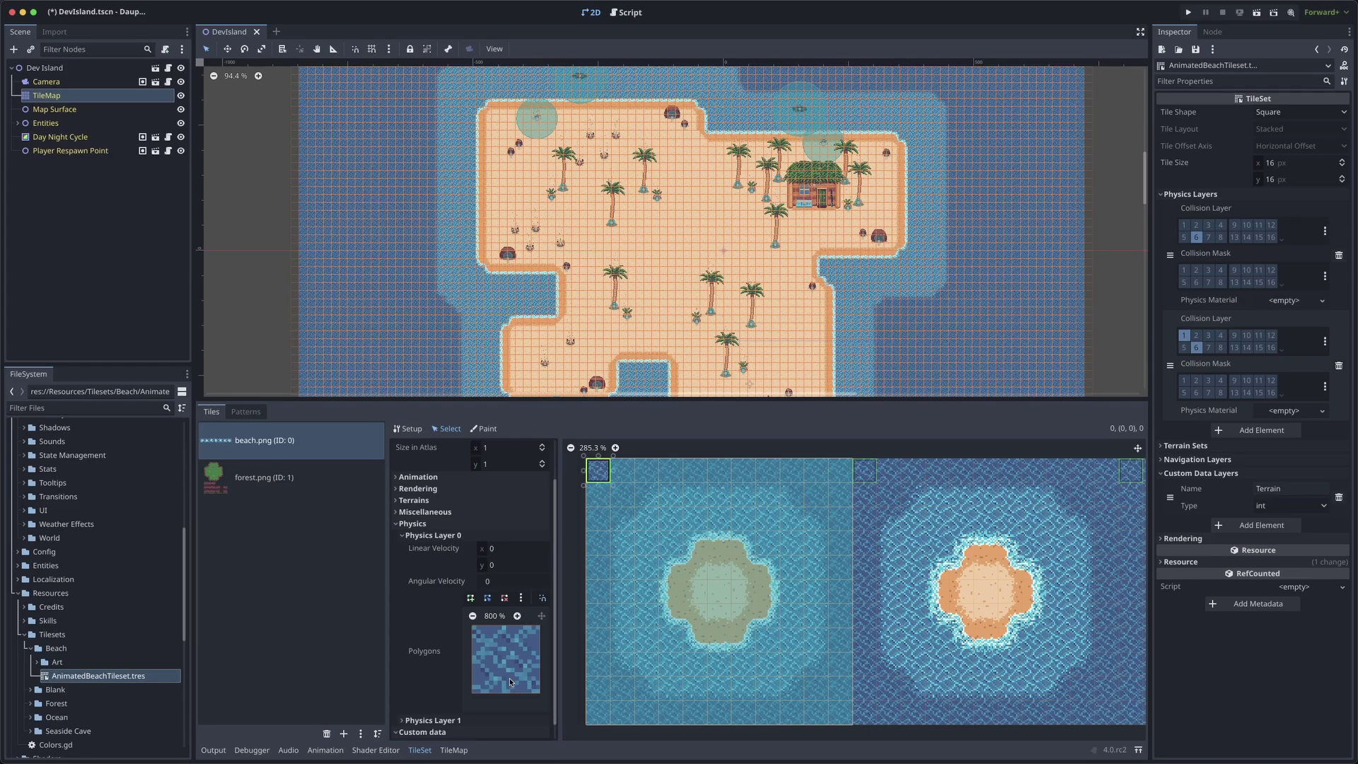
key(ctrl+z)
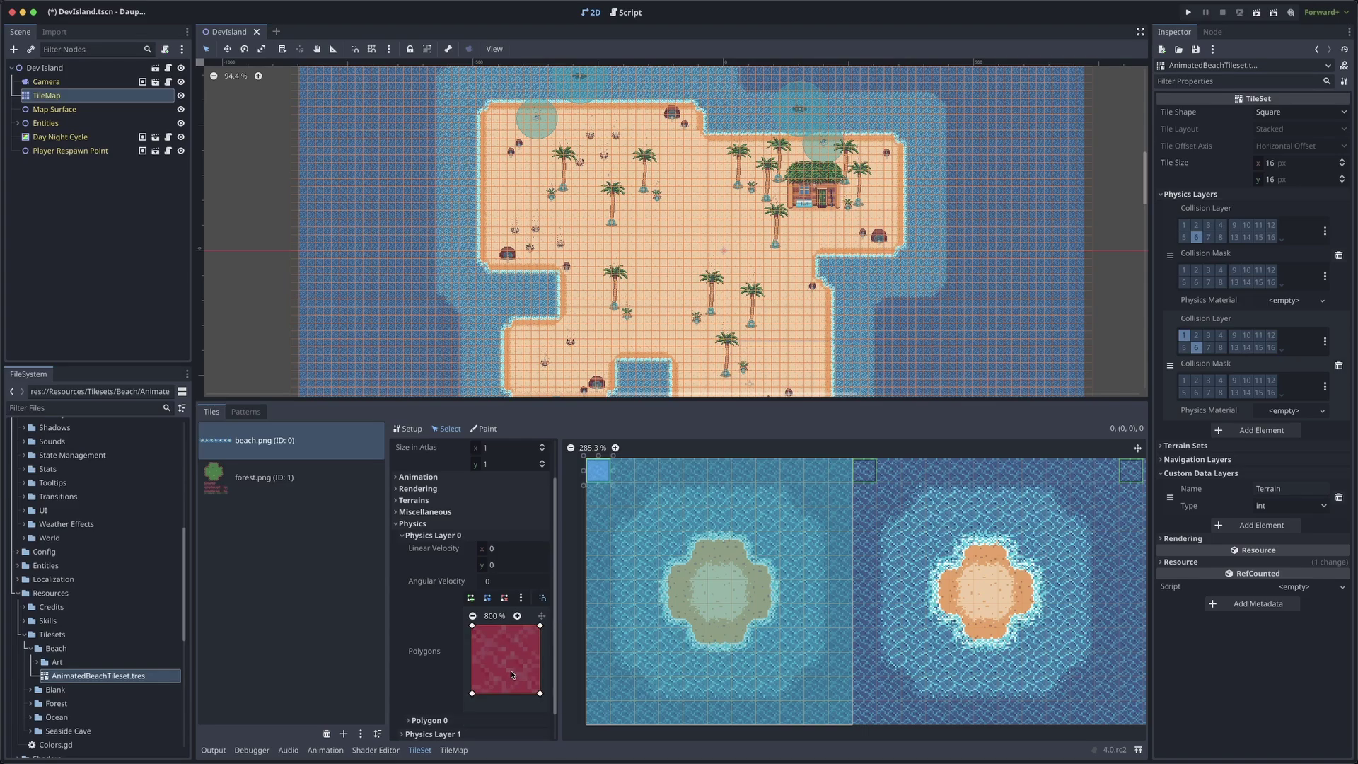
key(ctrl+shift+z)
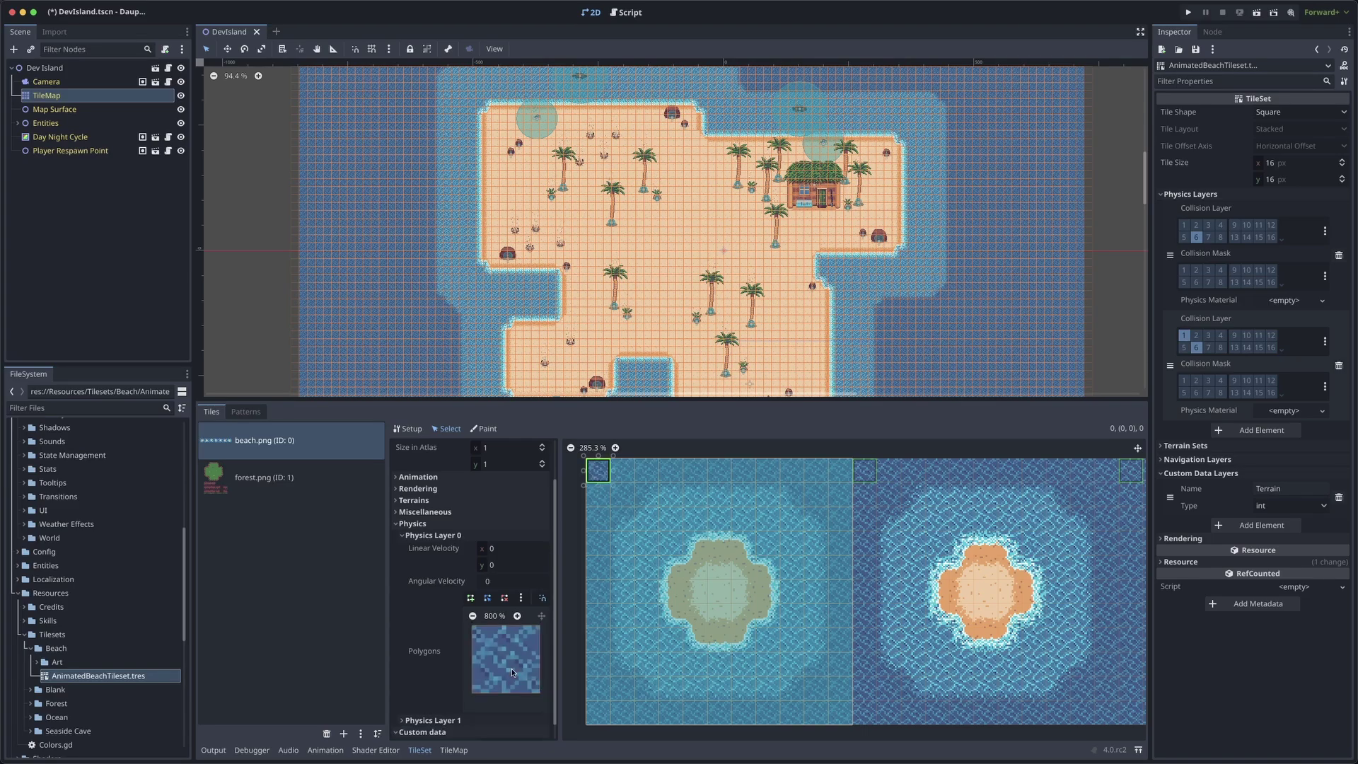
key(ctrl+shift+z)
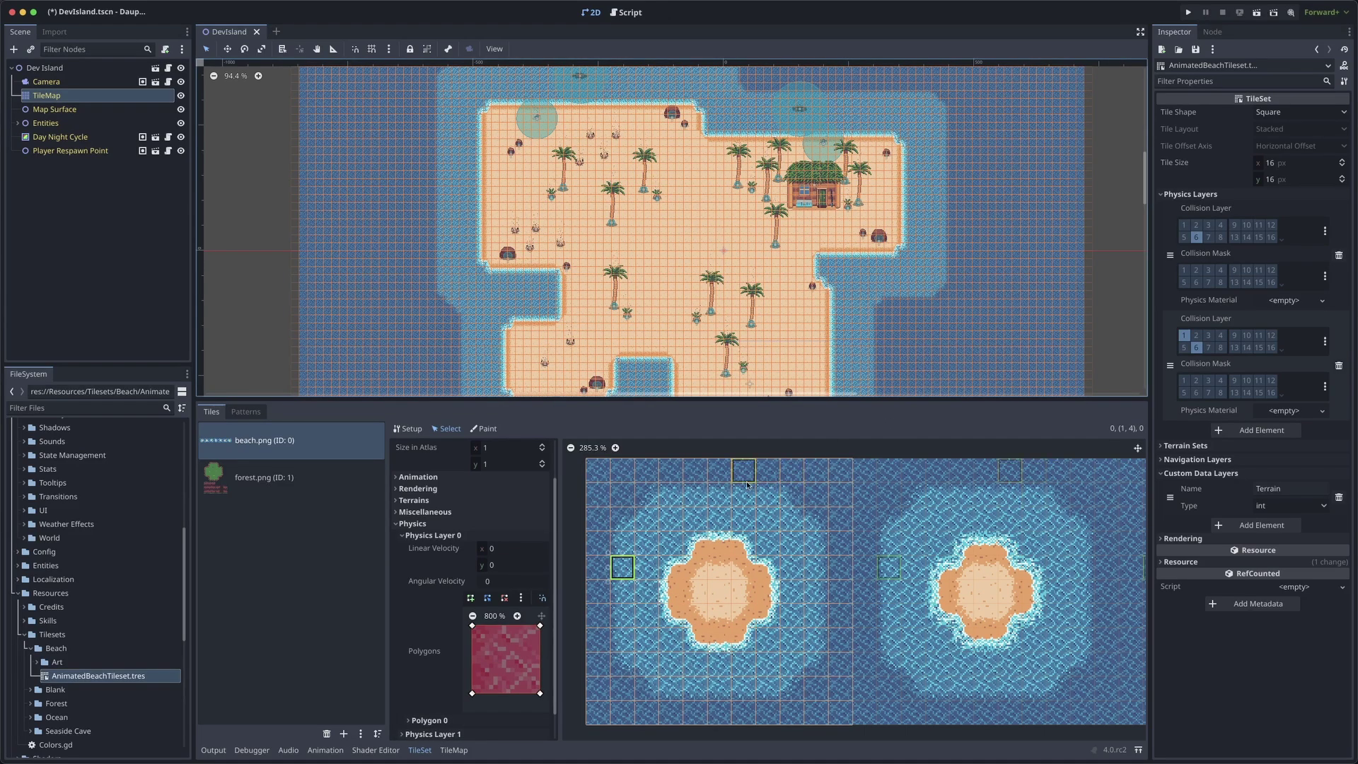
Select the border water tiles, add a full-tile collision polygon to all of them, and check tile (1,3)
mouse_move(598, 473)
mouse_down()
mouse_move(841, 471)
mouse_move(843, 702)
mouse_move(600, 705)
mouse_move(600, 487)
mouse_up()
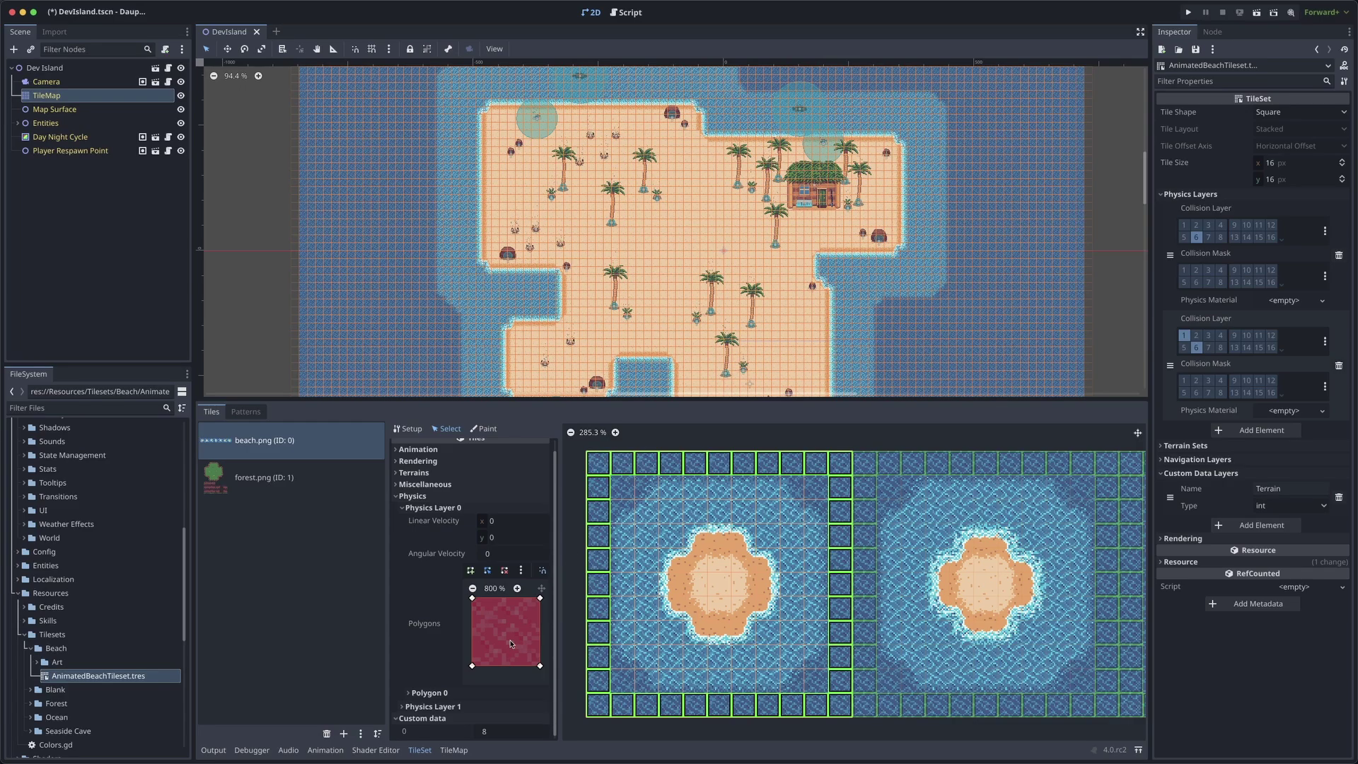
key(f)
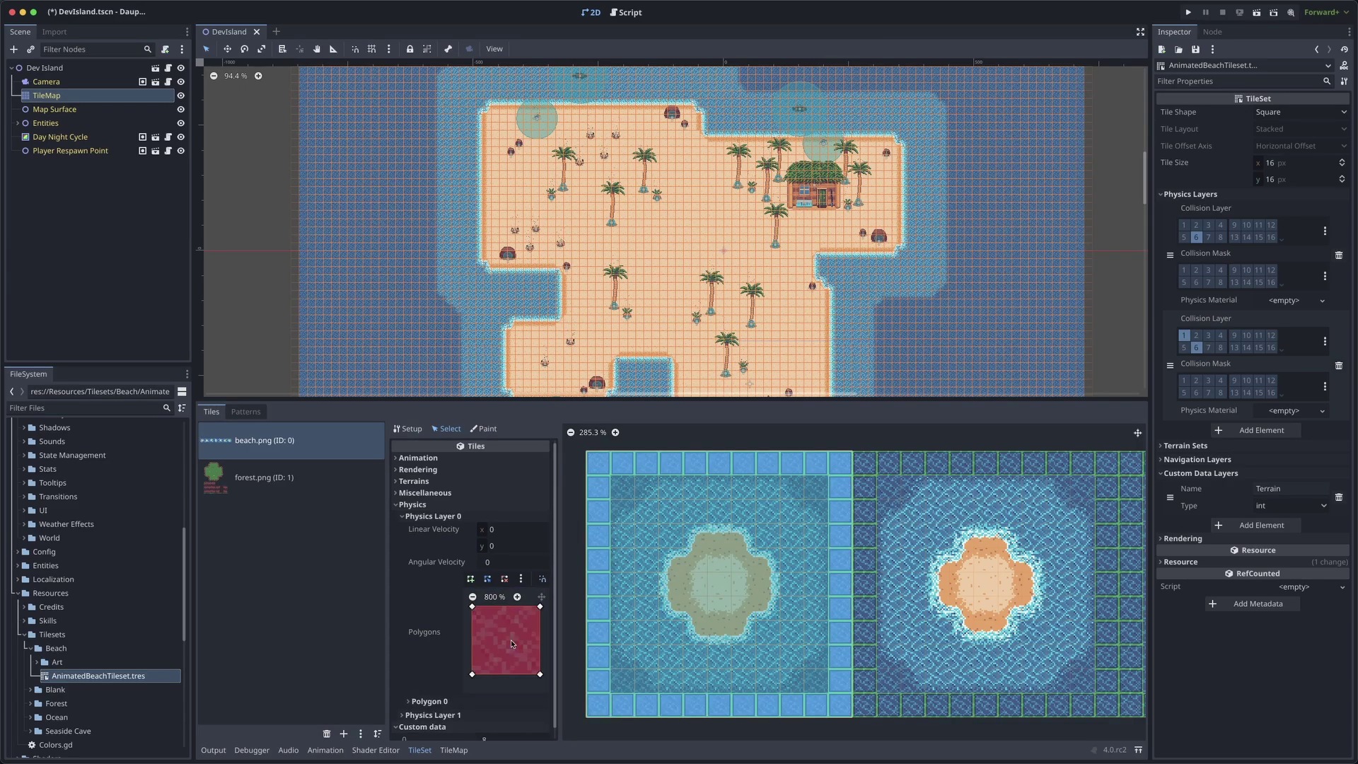
click(622, 536)
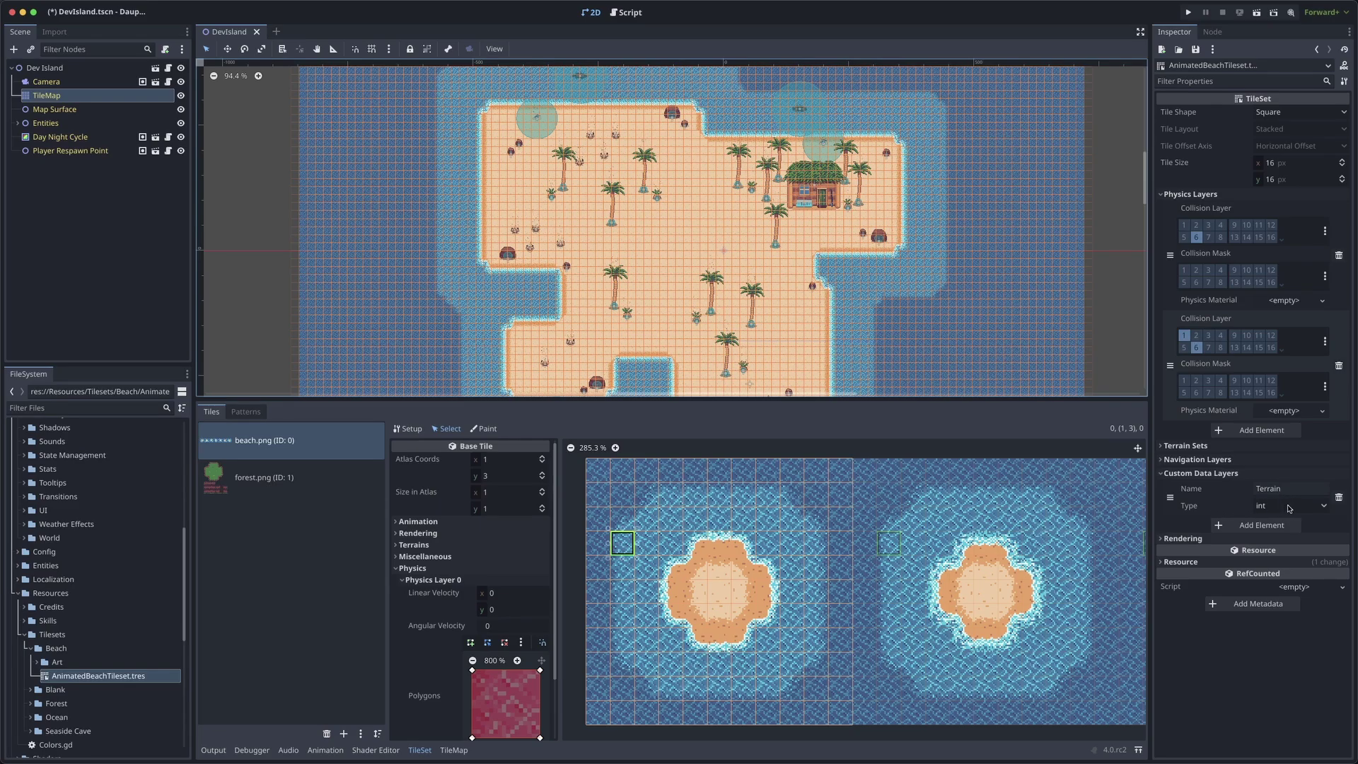
Save the tileset with Ctrl+S, then confirm the water tile's Terrain custom data value stays 8
key(ctrl+s)
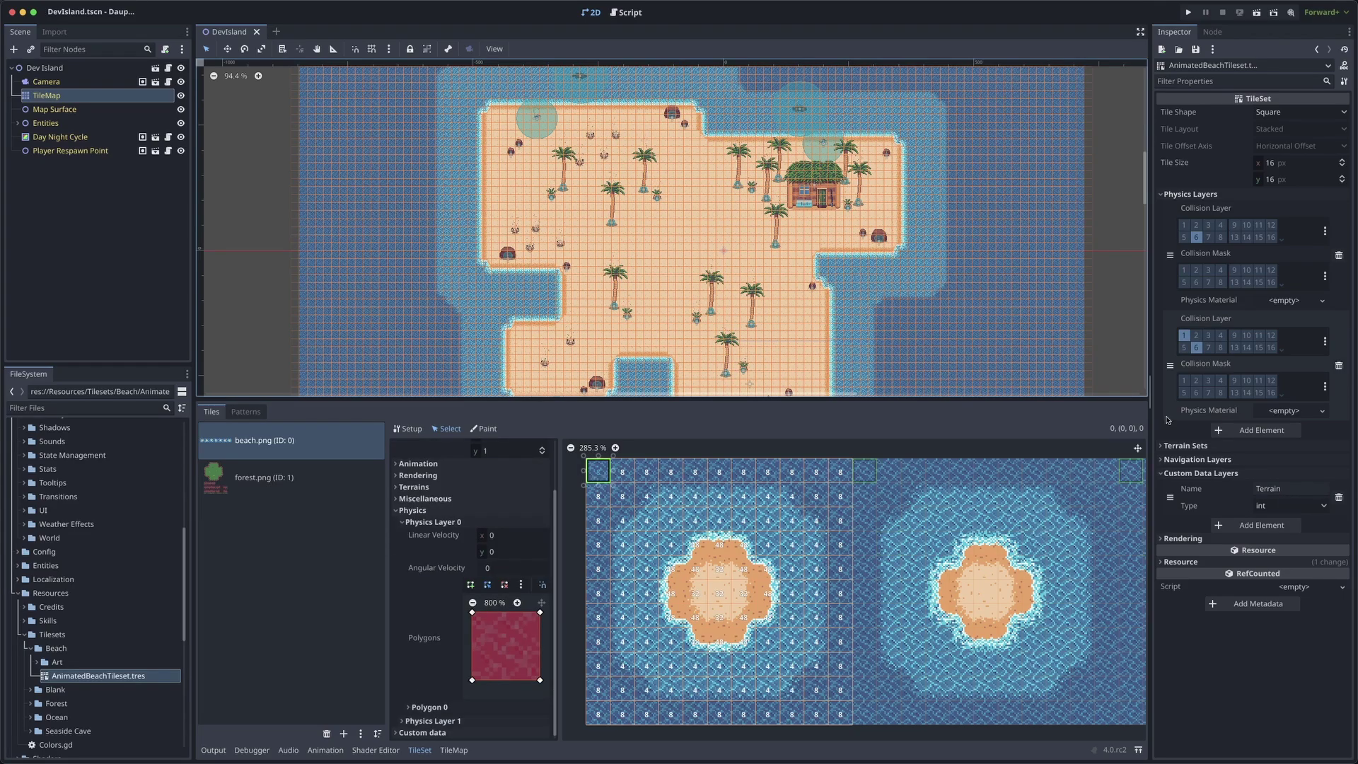
click(395, 732)
scroll(467, 672, down, 1)
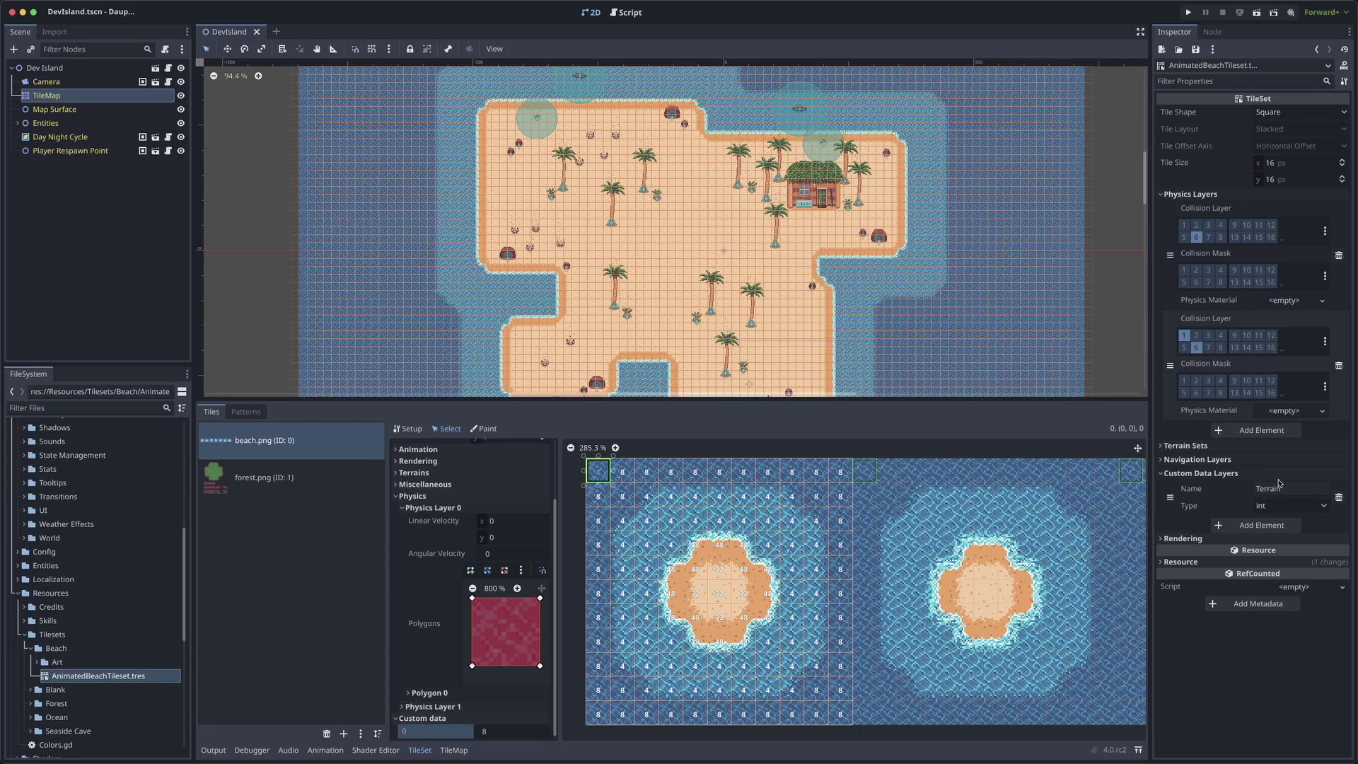
click(511, 729)
key(Return)
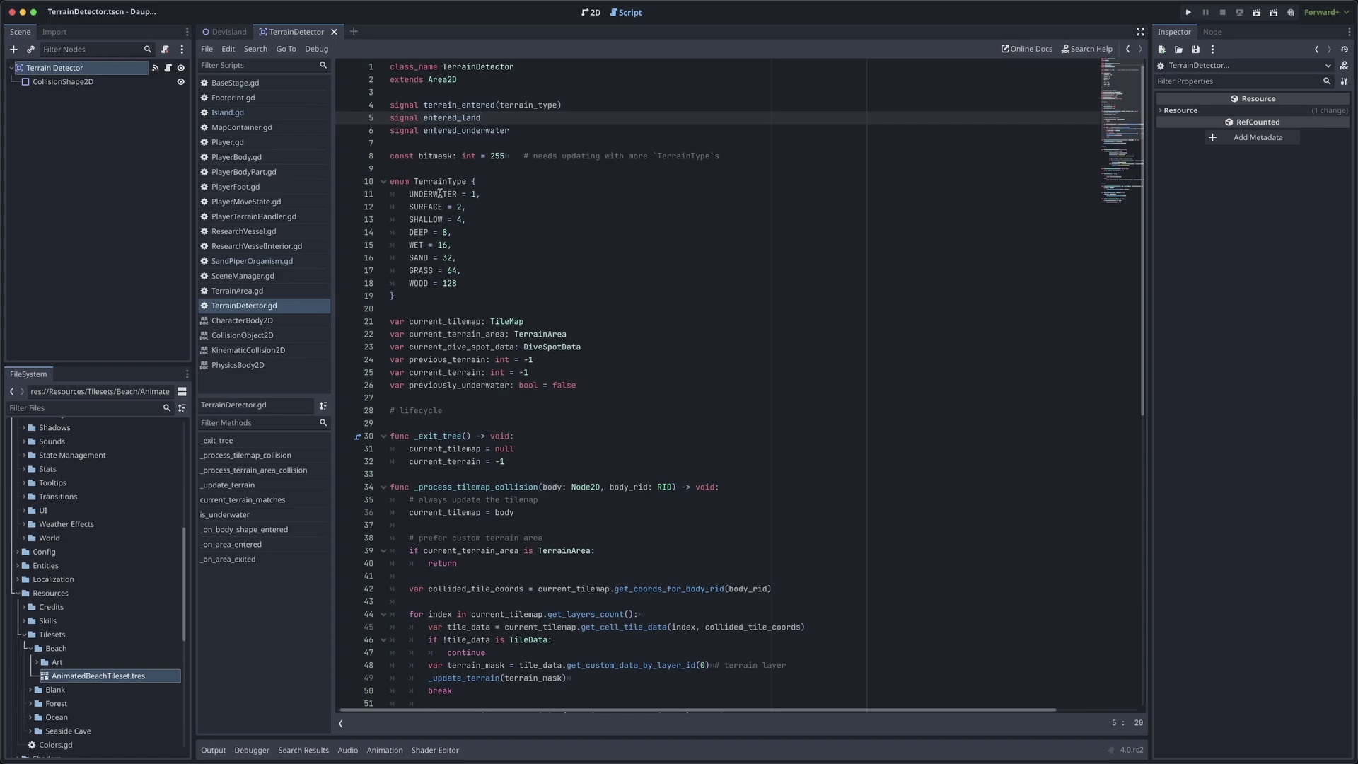
click(446, 232)
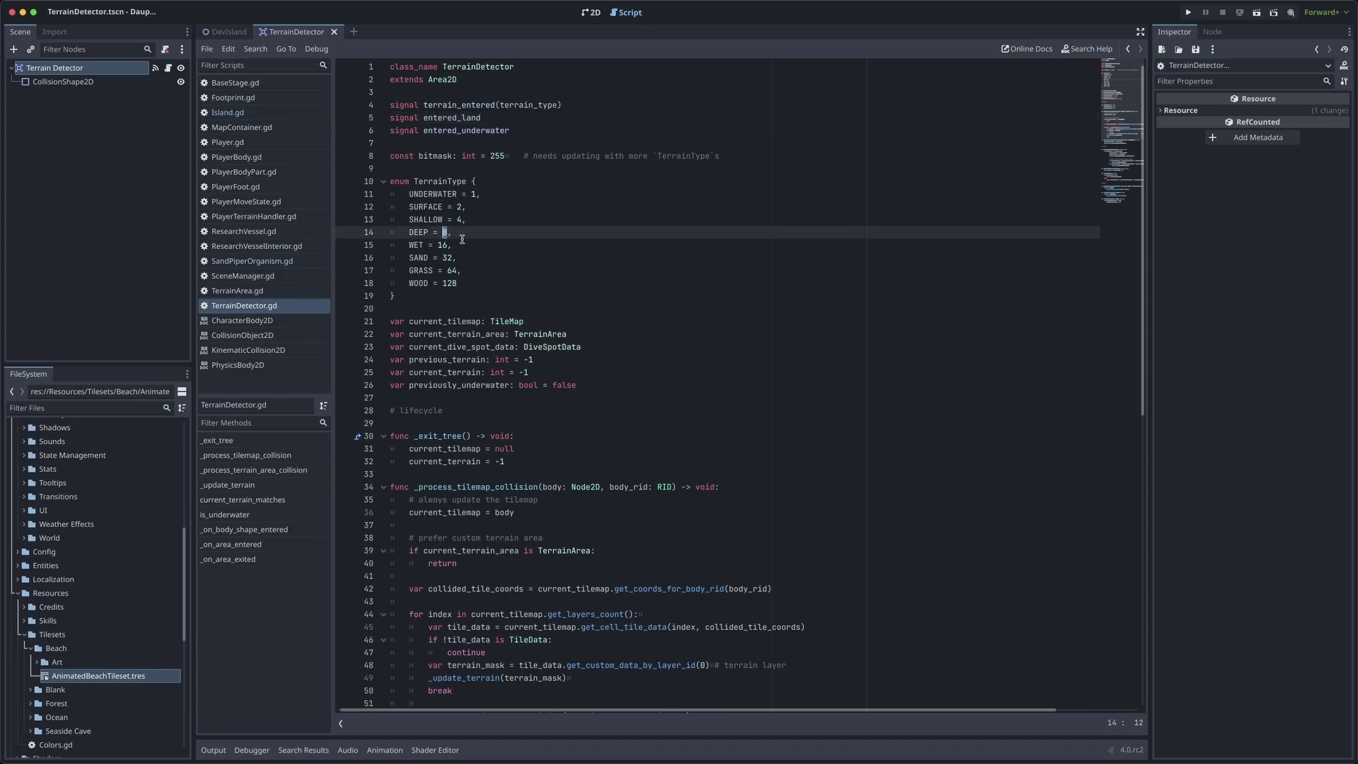
key(ctrl+Left)
key(ctrl+Left)
key(ctrl+shift+Right)
double_click(418, 256)
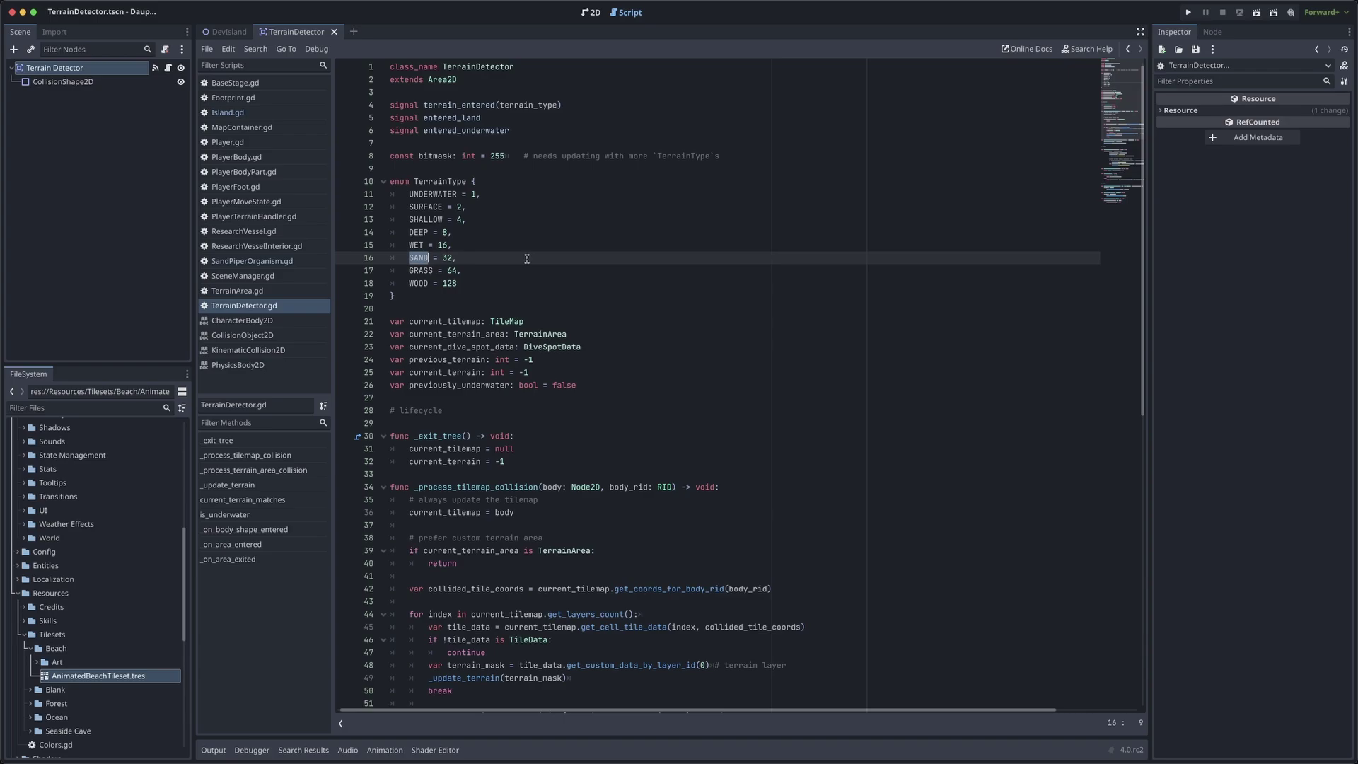
click(601, 244)
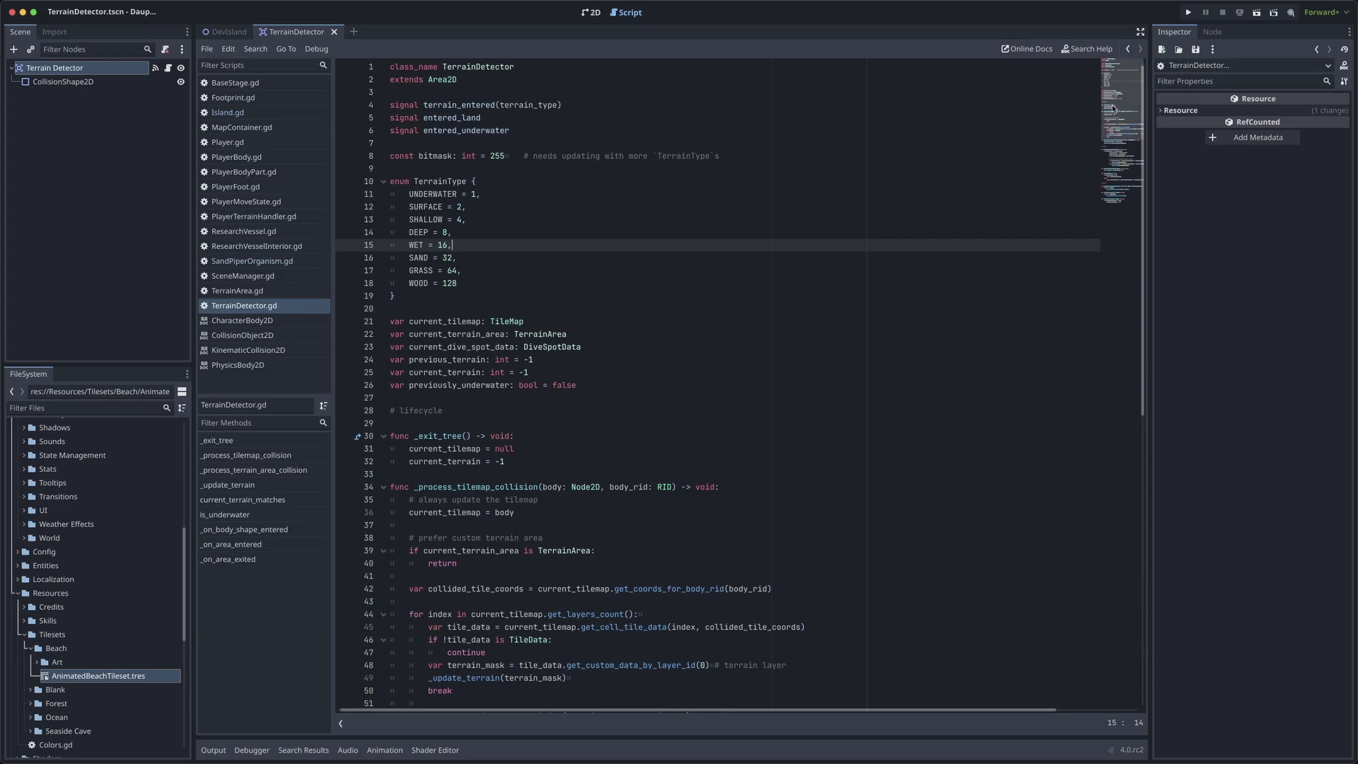
drag(1104, 113, 1111, 181)
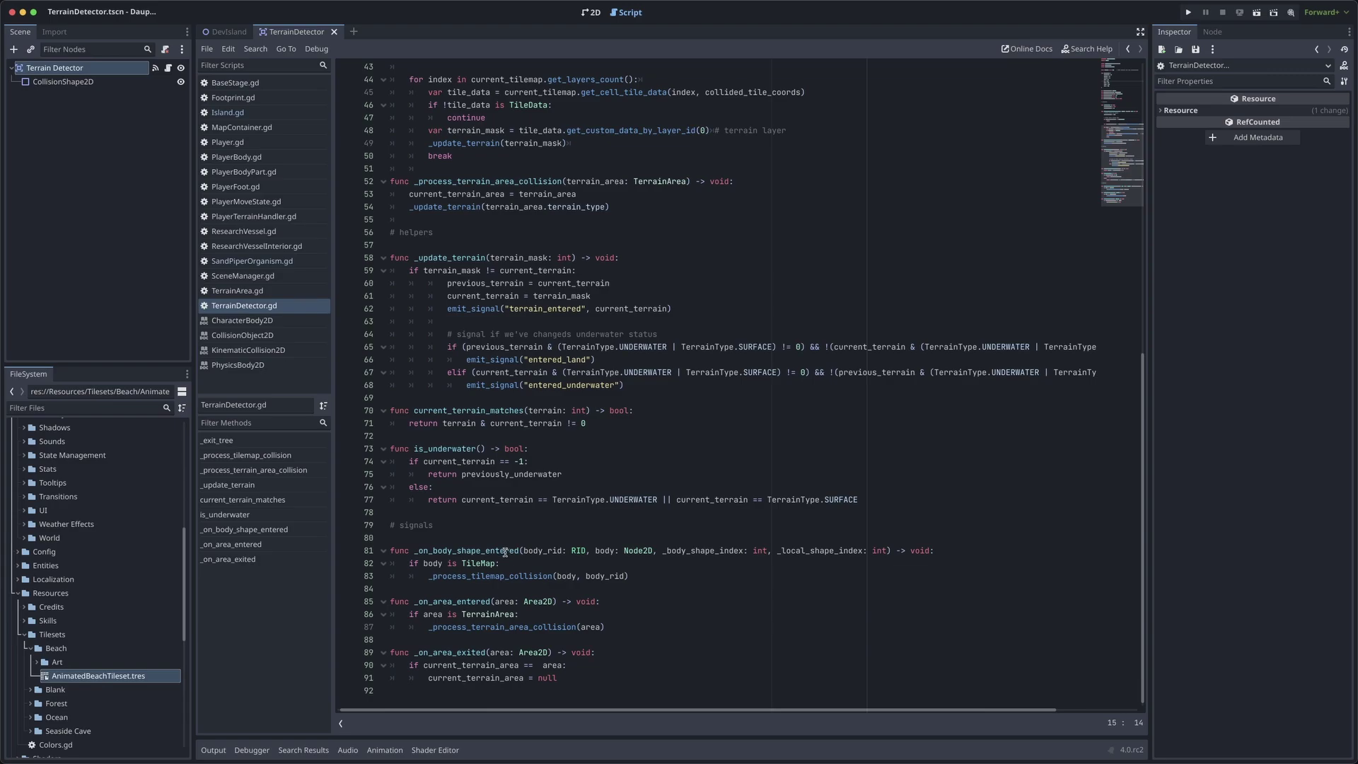
double_click(549, 551)
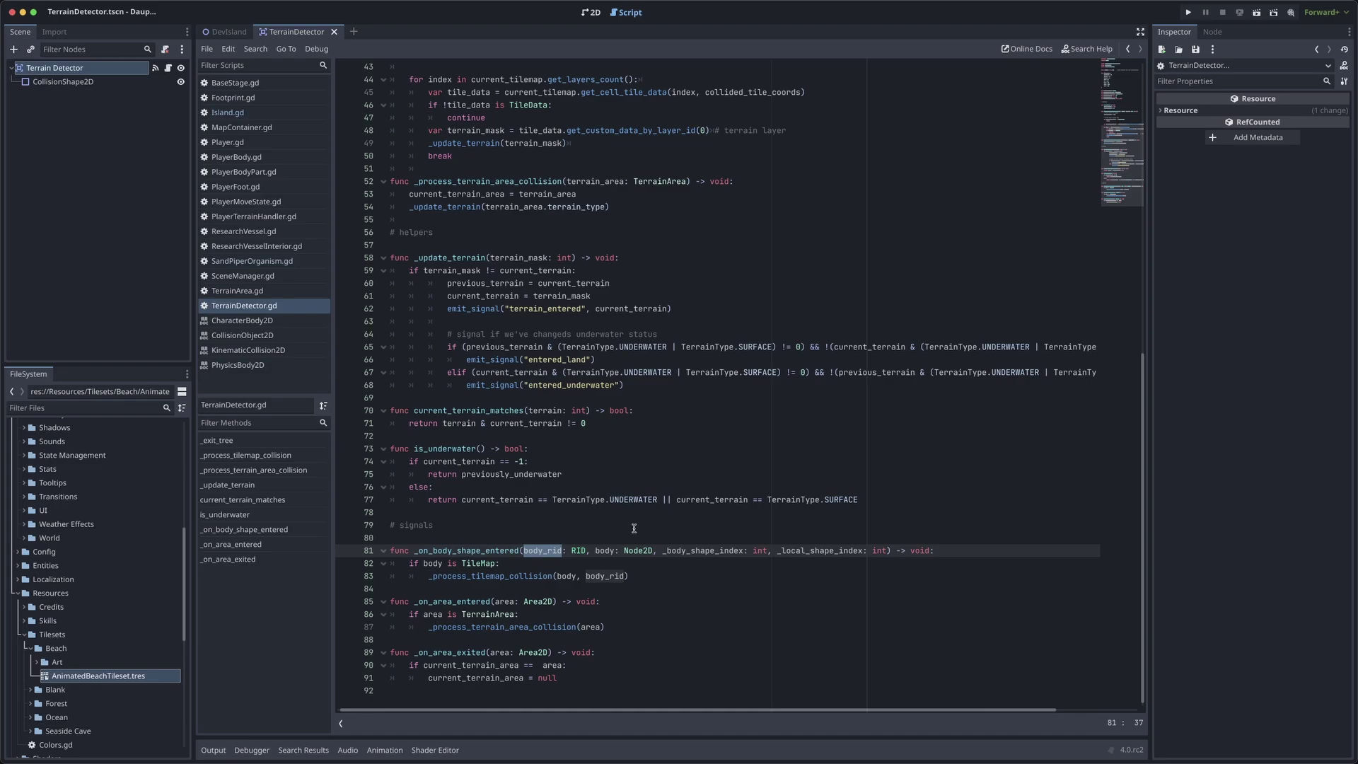
click(853, 458)
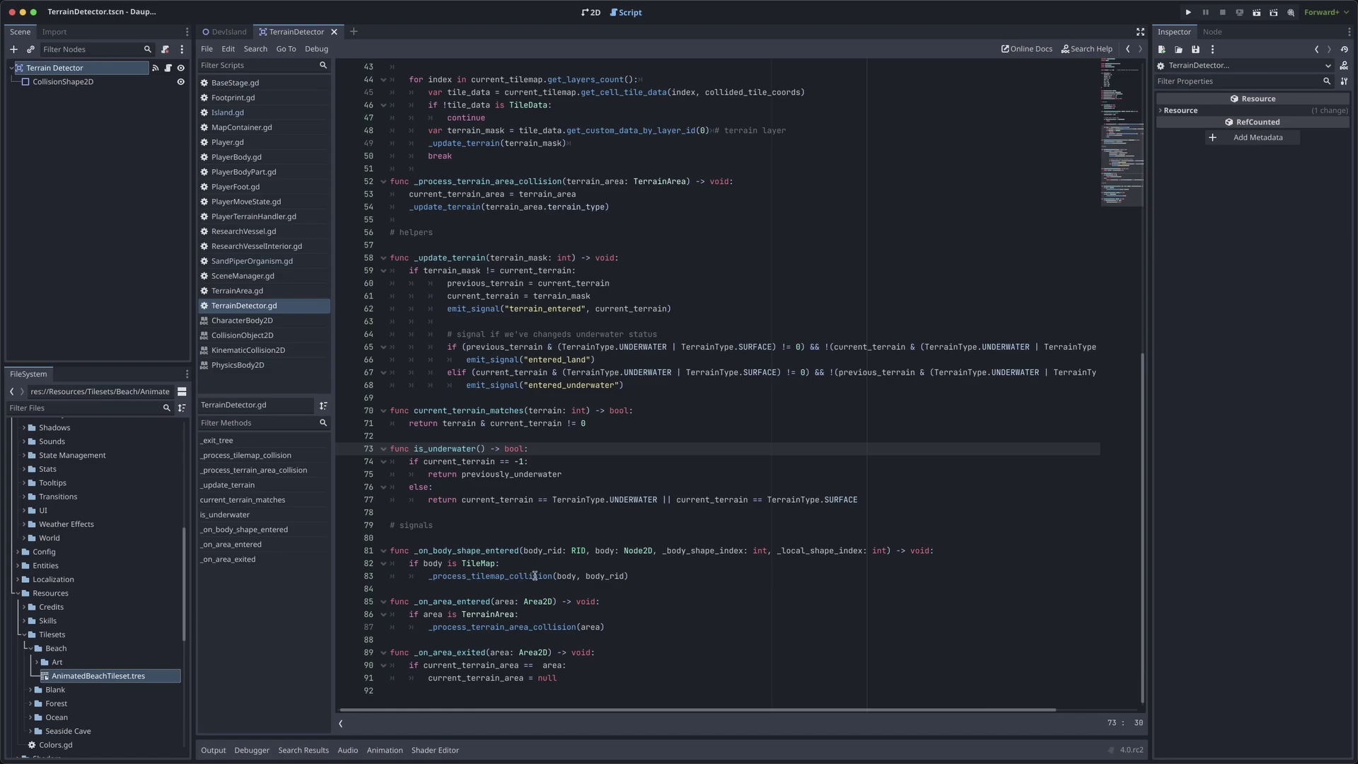
double_click(567, 576)
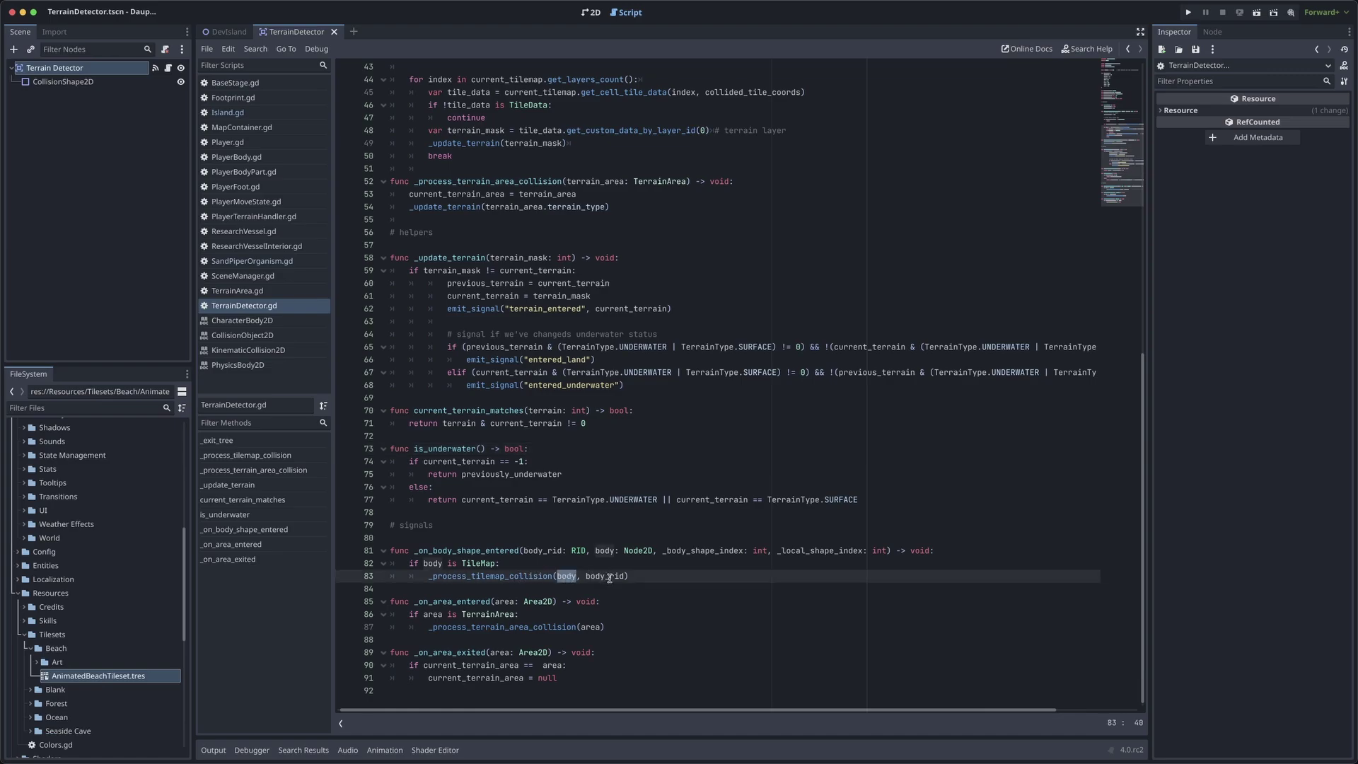
drag(610, 577, 620, 578)
Jump to _process_tilemap_collision, highlight current_tilemap and collided_tile_coords, then show the Output panel
ctrl+click(478, 578)
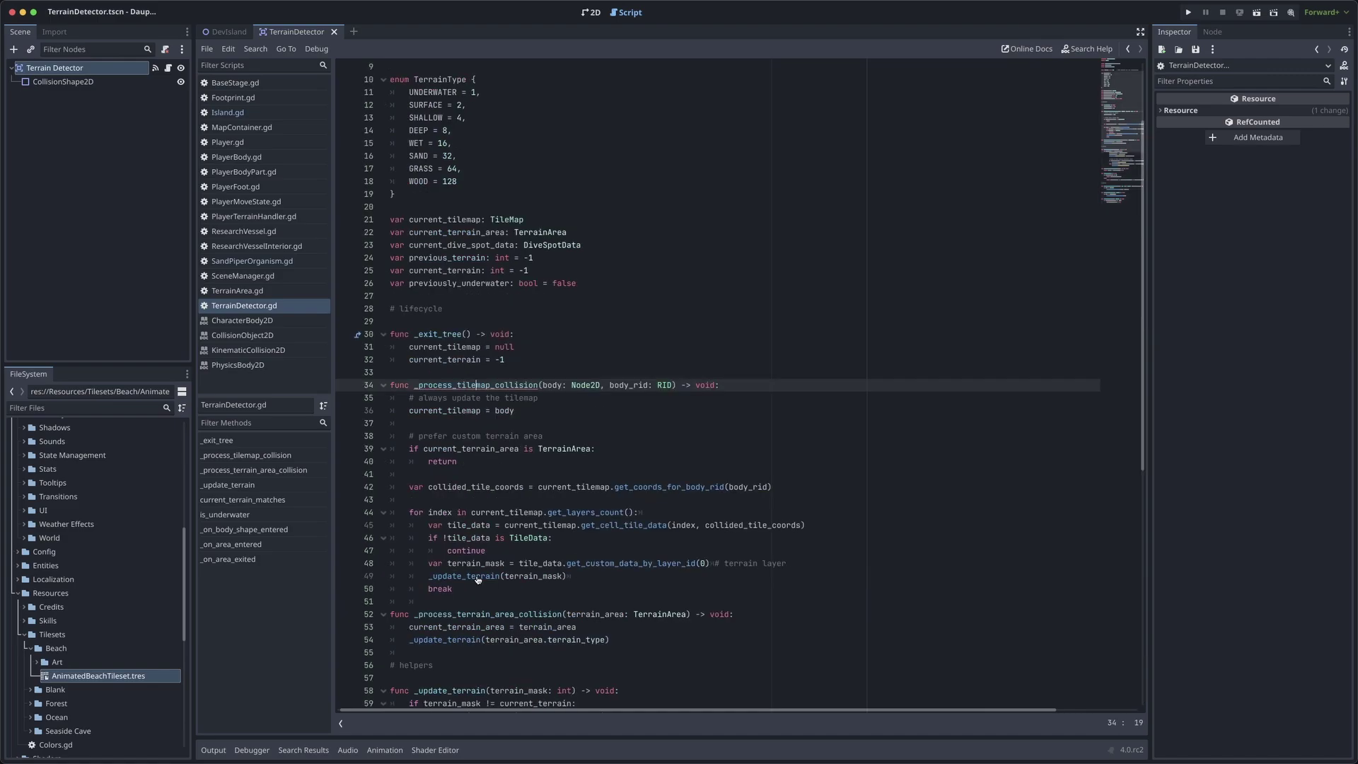
scroll(707, 549, down, 2)
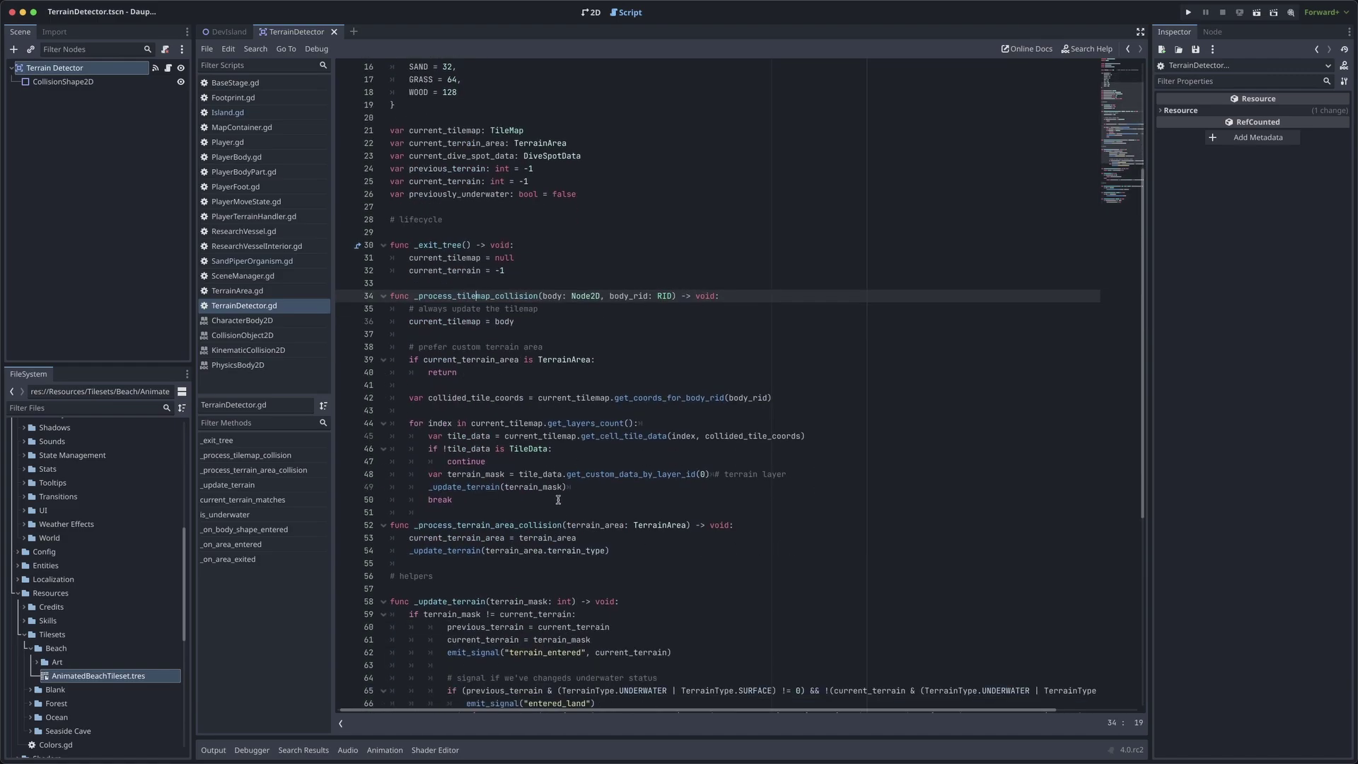
double_click(424, 322)
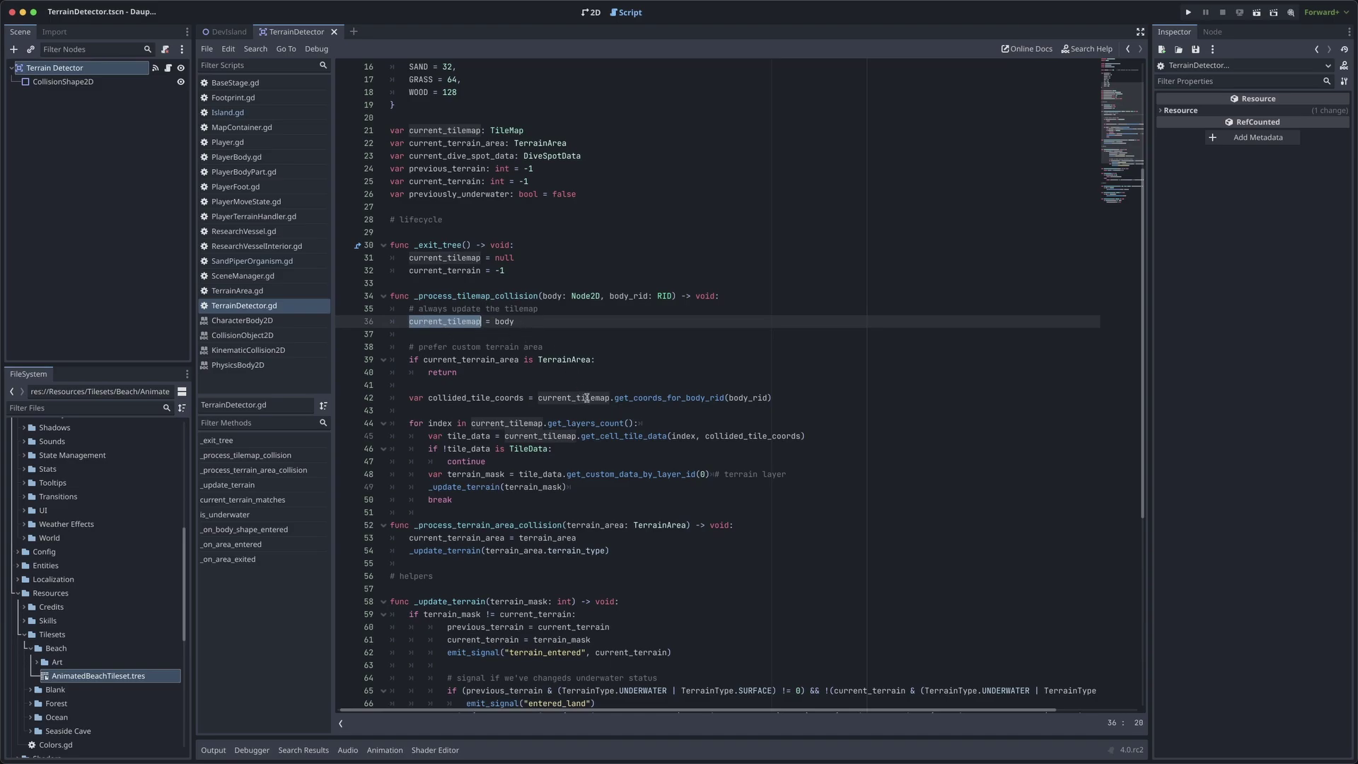
drag(614, 398, 660, 401)
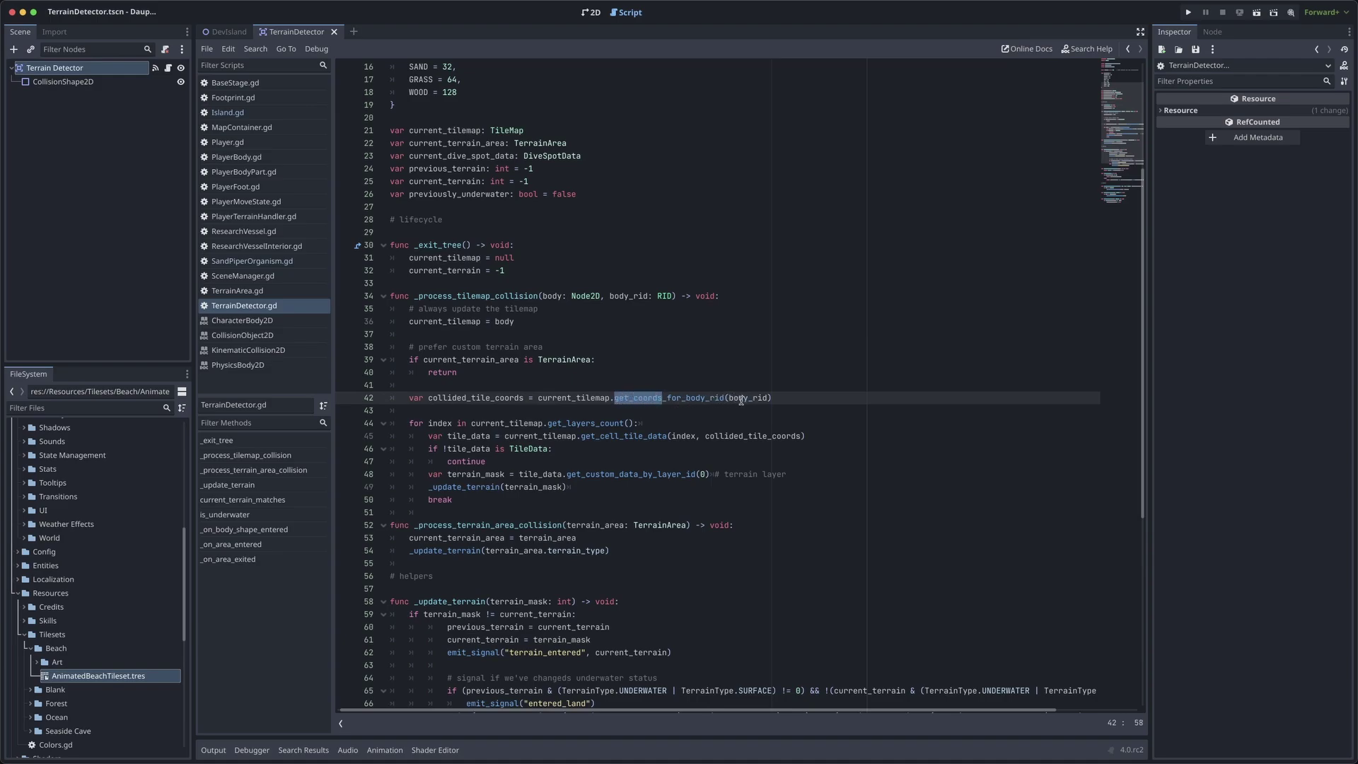
double_click(480, 399)
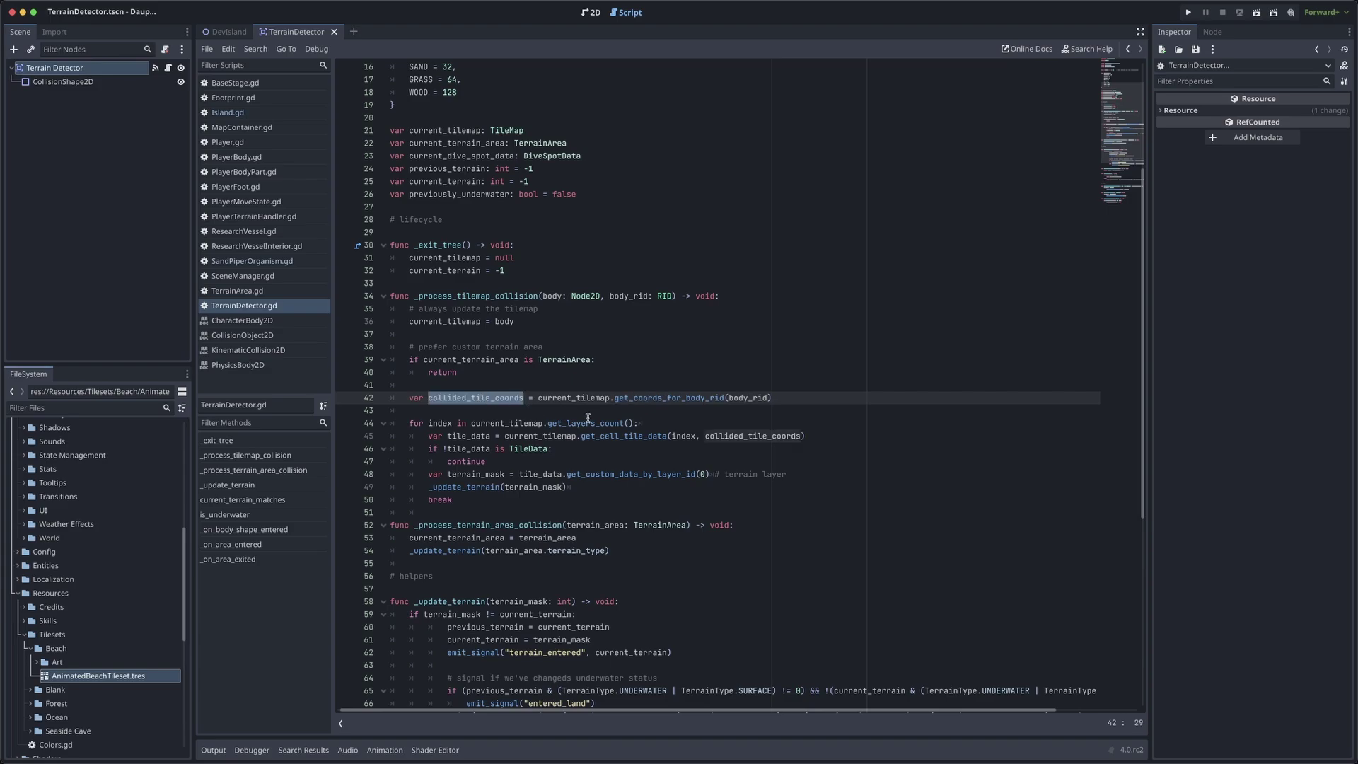
click(815, 551)
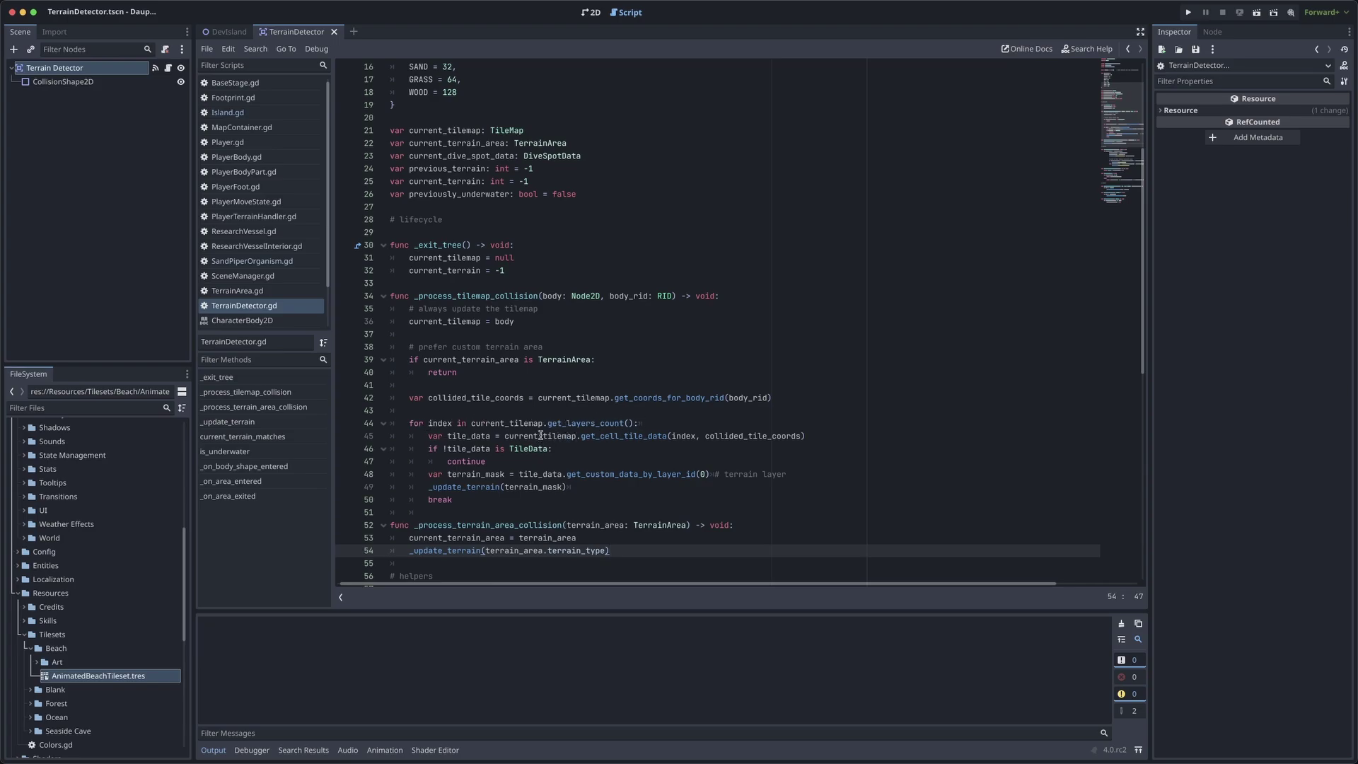
drag(583, 436, 671, 436)
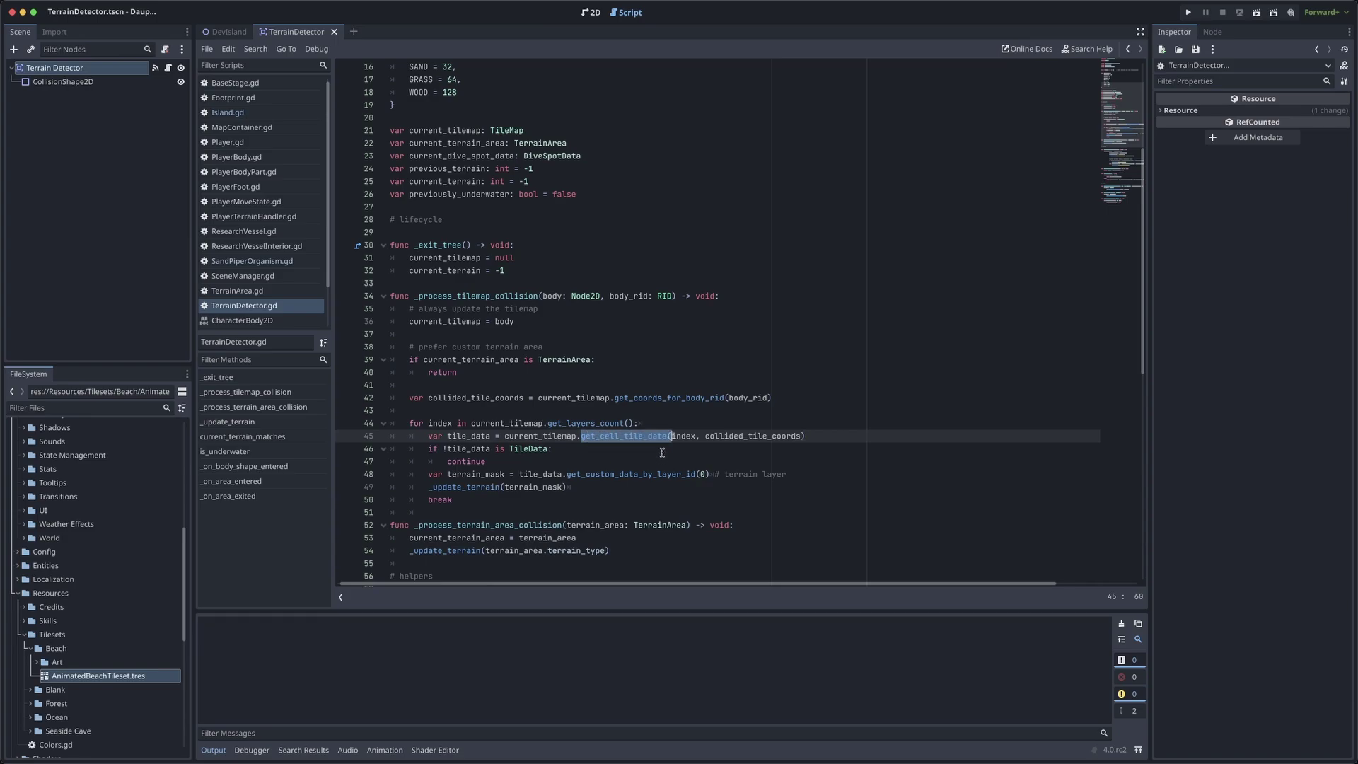
double_click(680, 437)
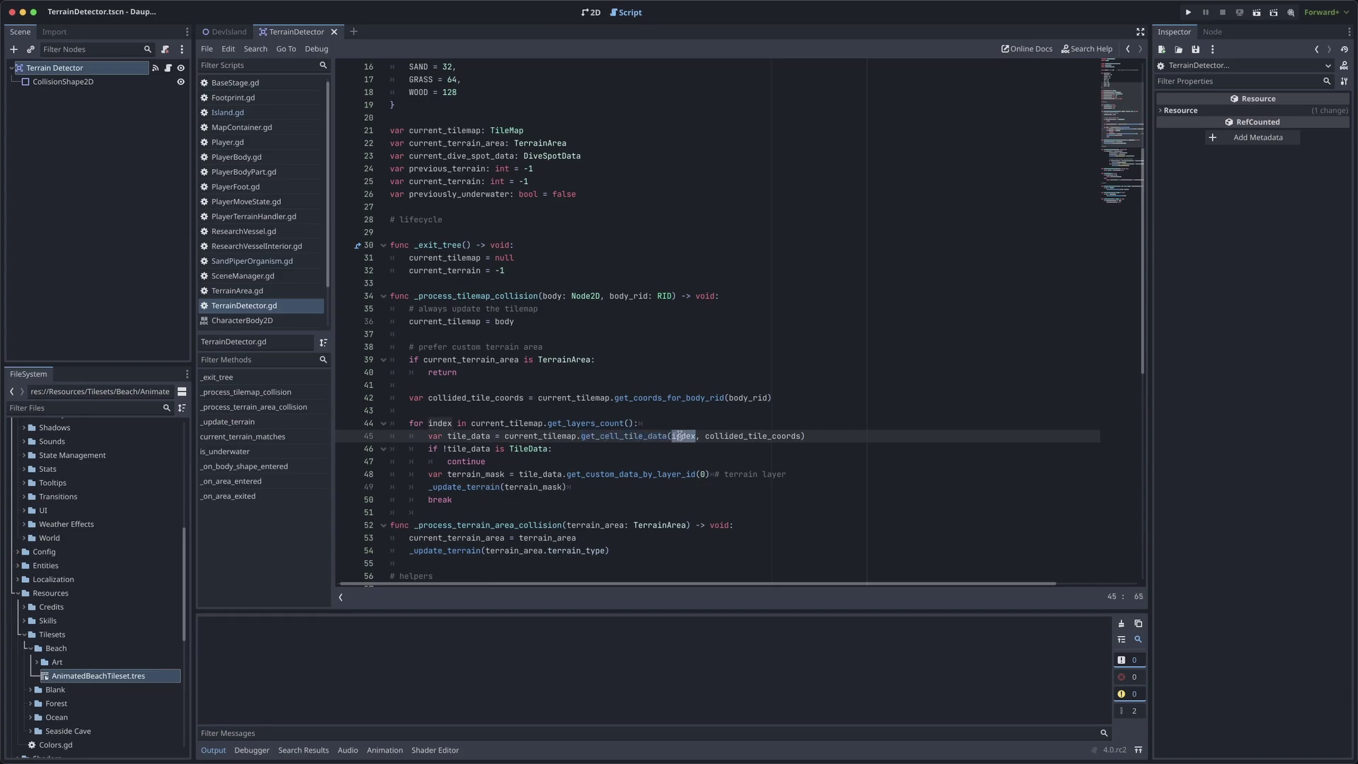
double_click(731, 437)
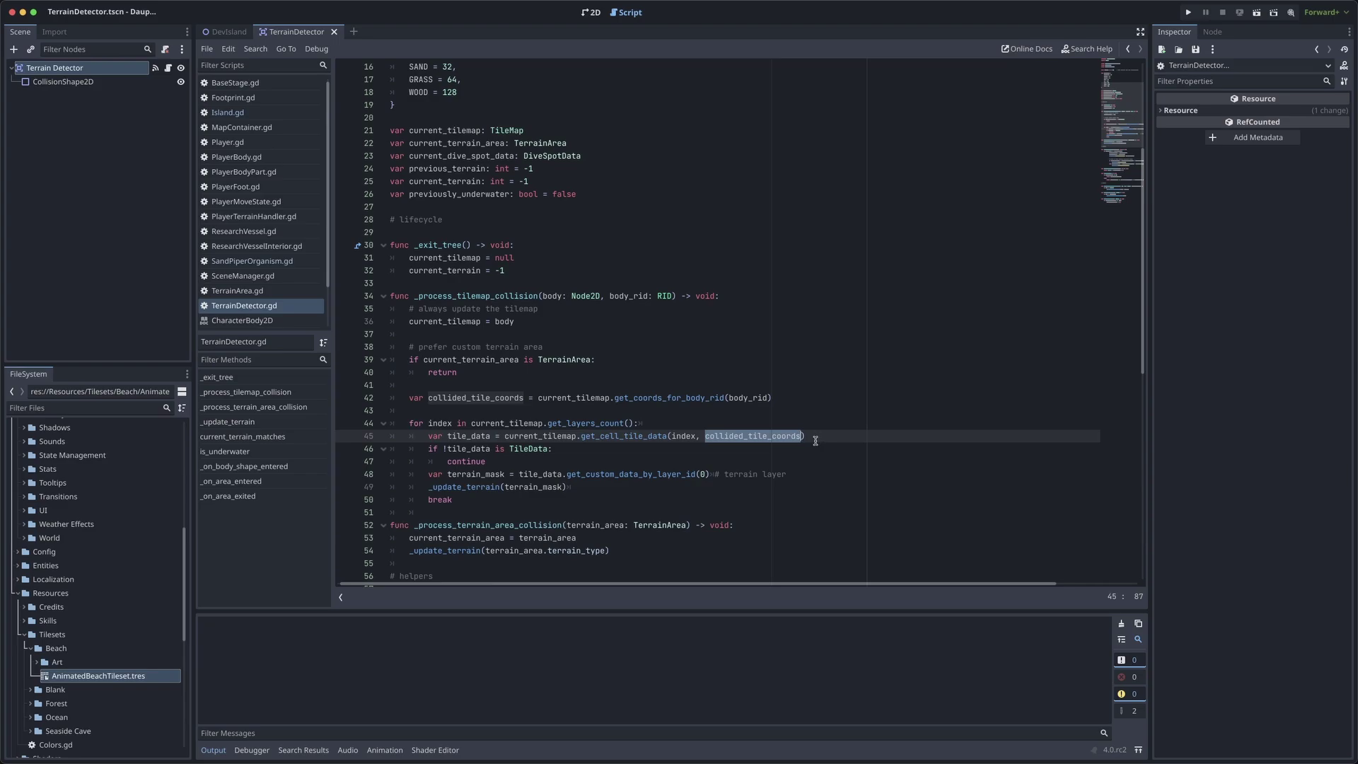
click(581, 475)
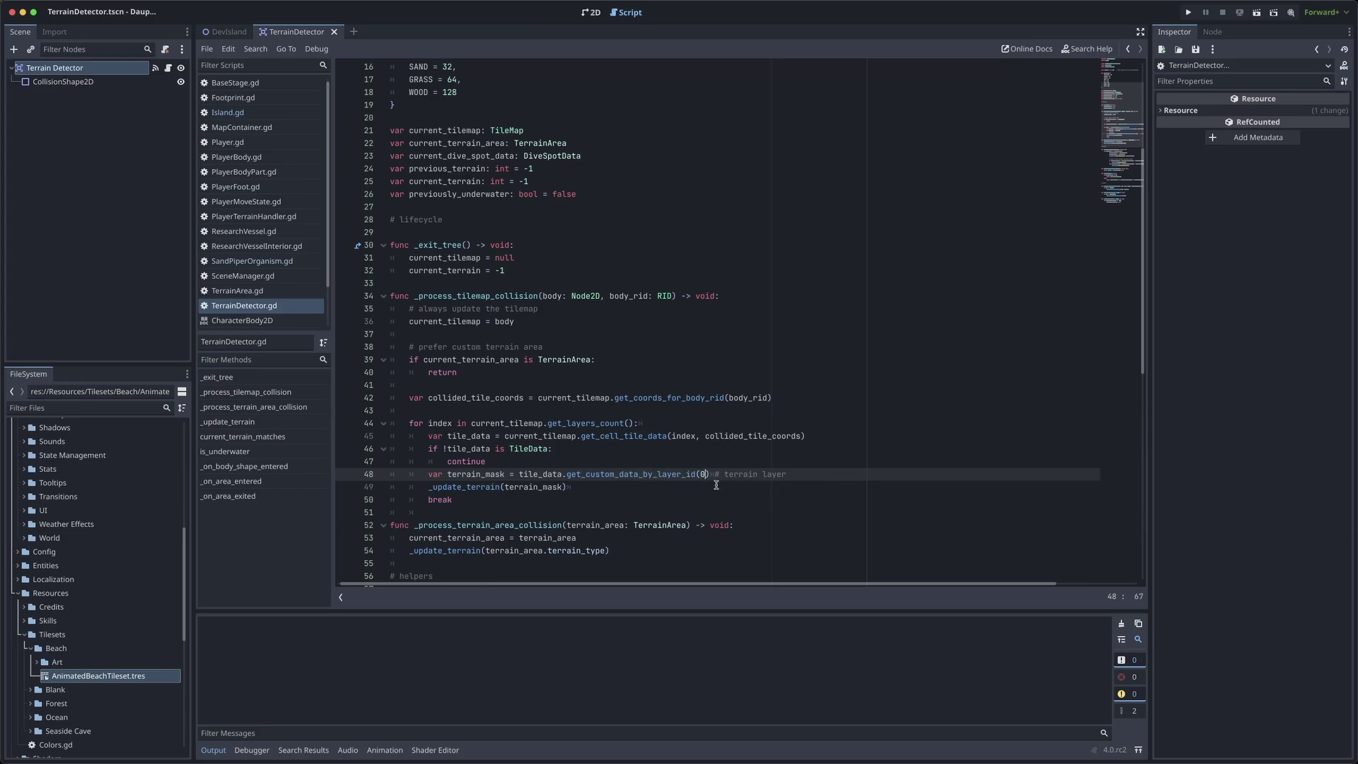
key(shift+Left)
double_click(494, 472)
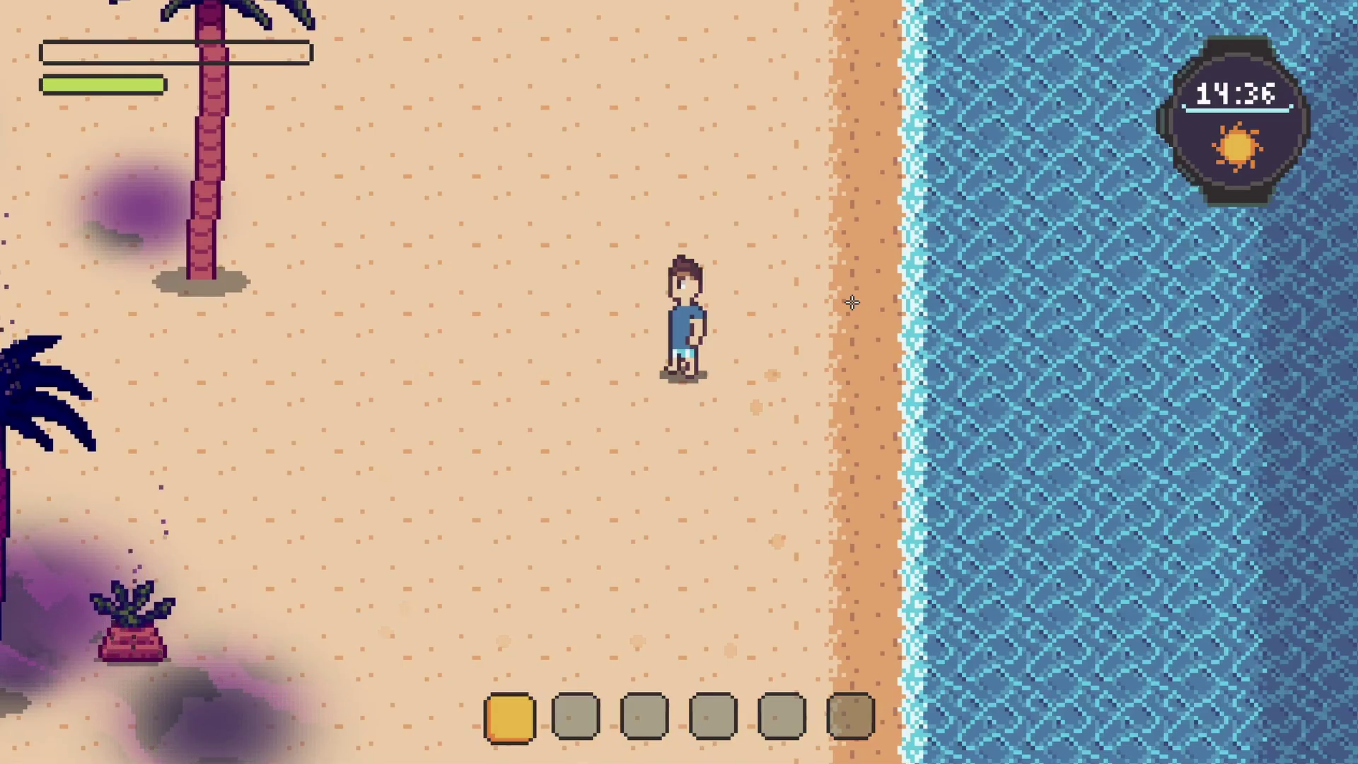
Walk the running player left, down, right and up around the sand near the shoreline
key(a)
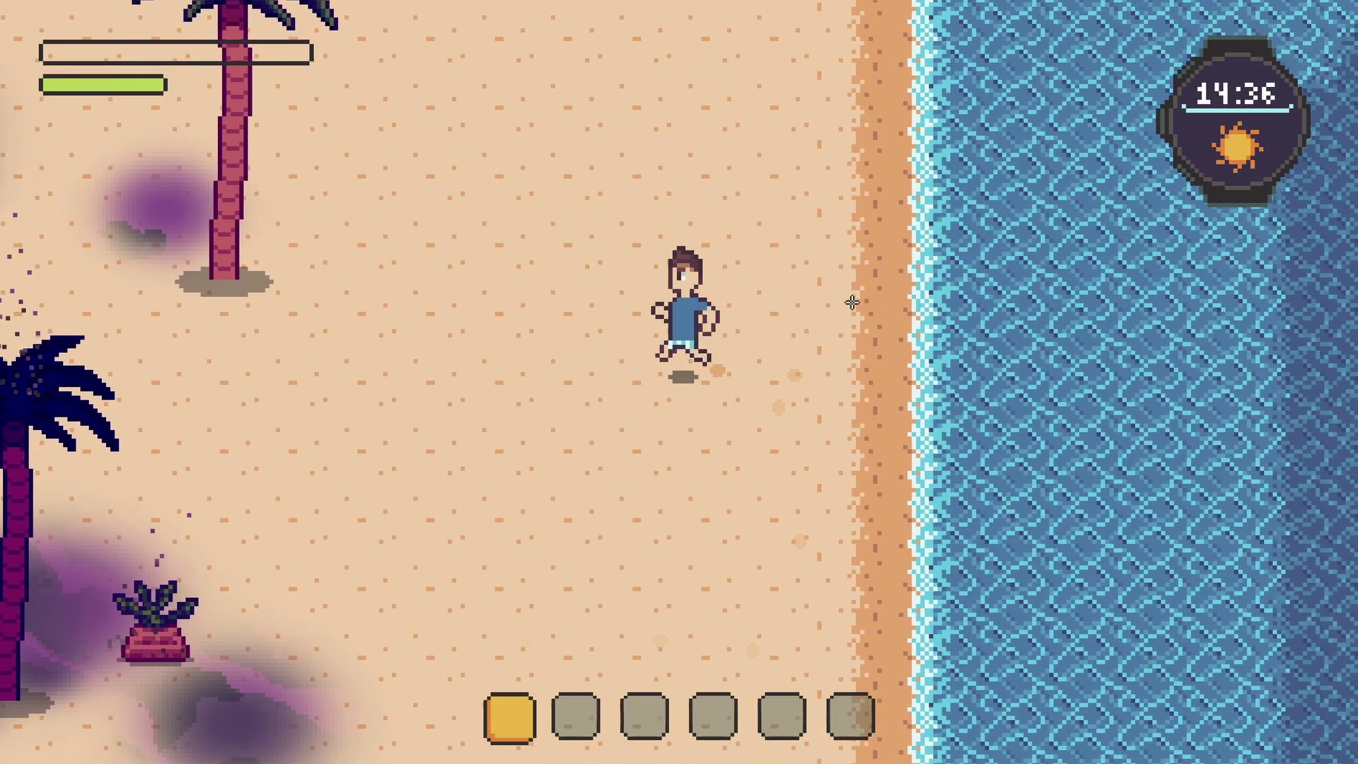
key(s)
key(d)
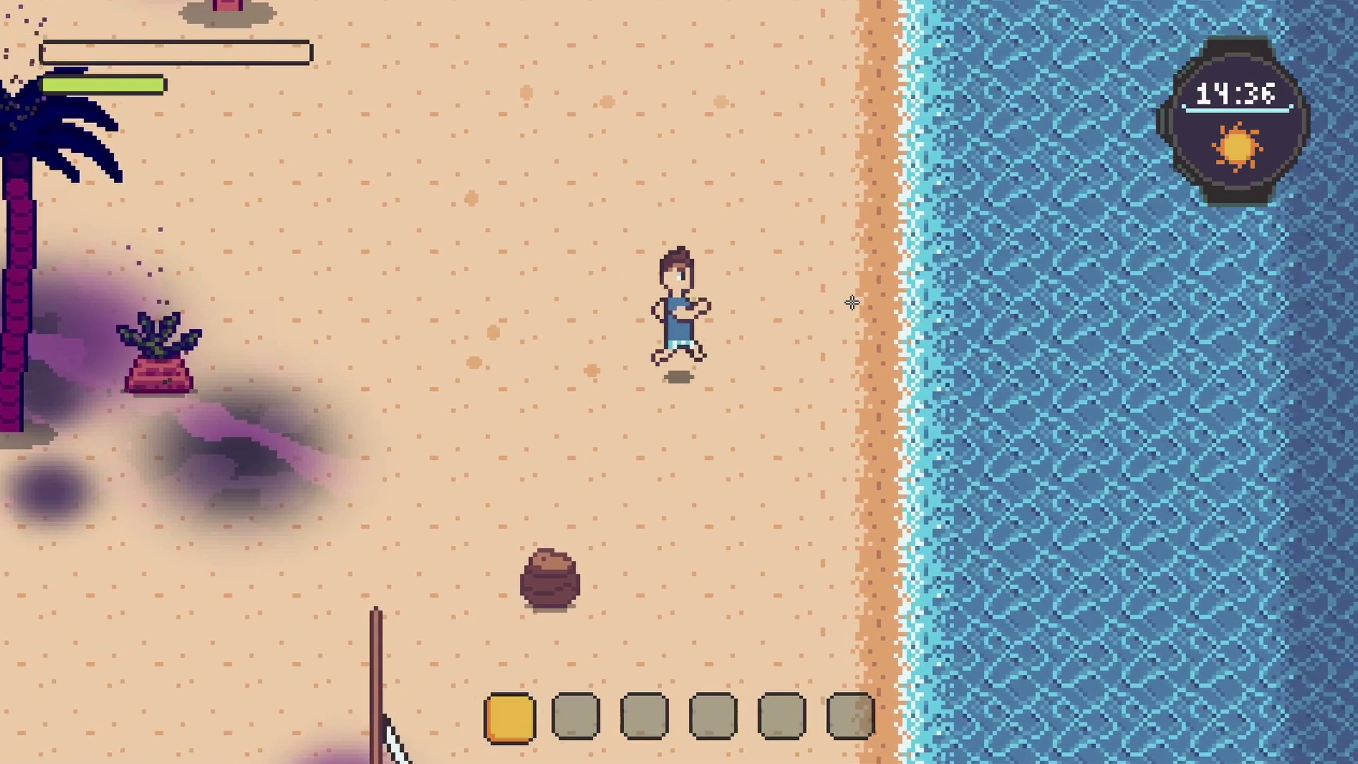
key(w)
key(a)
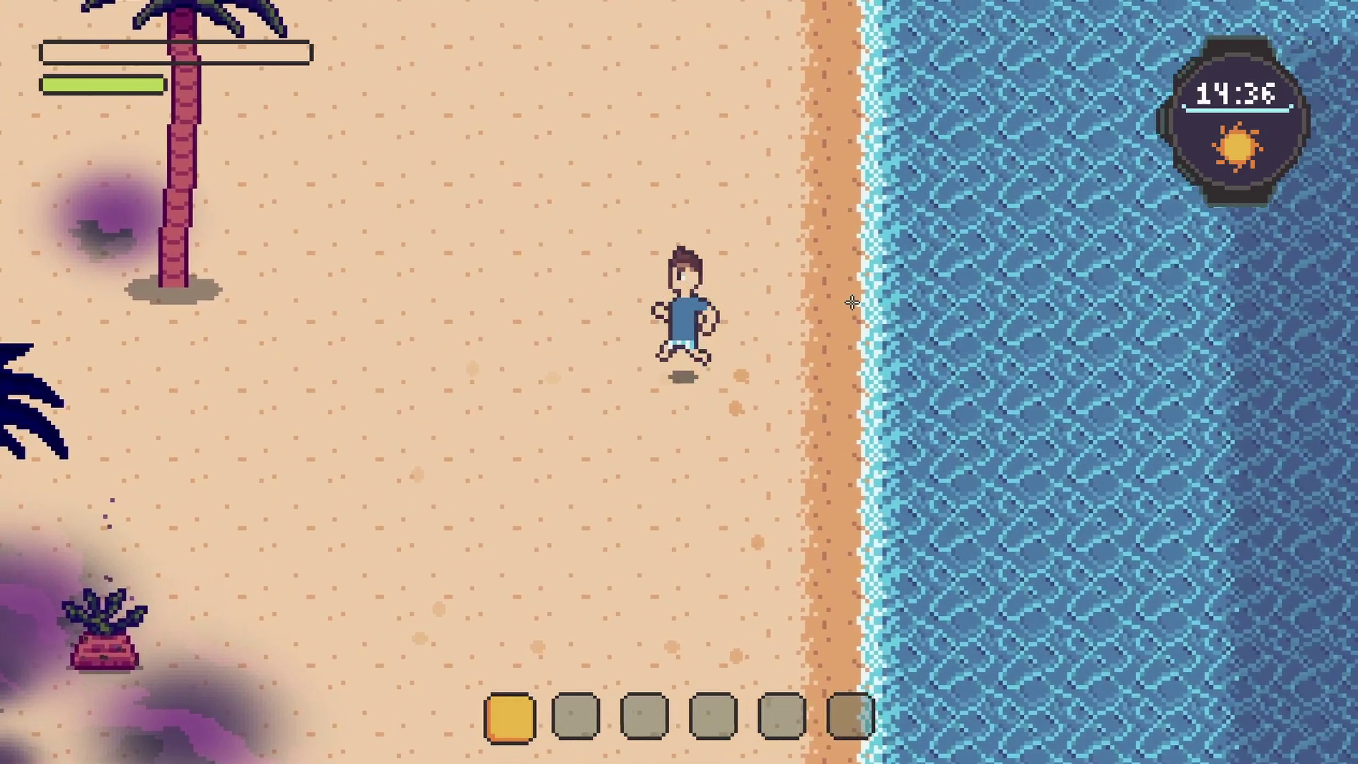